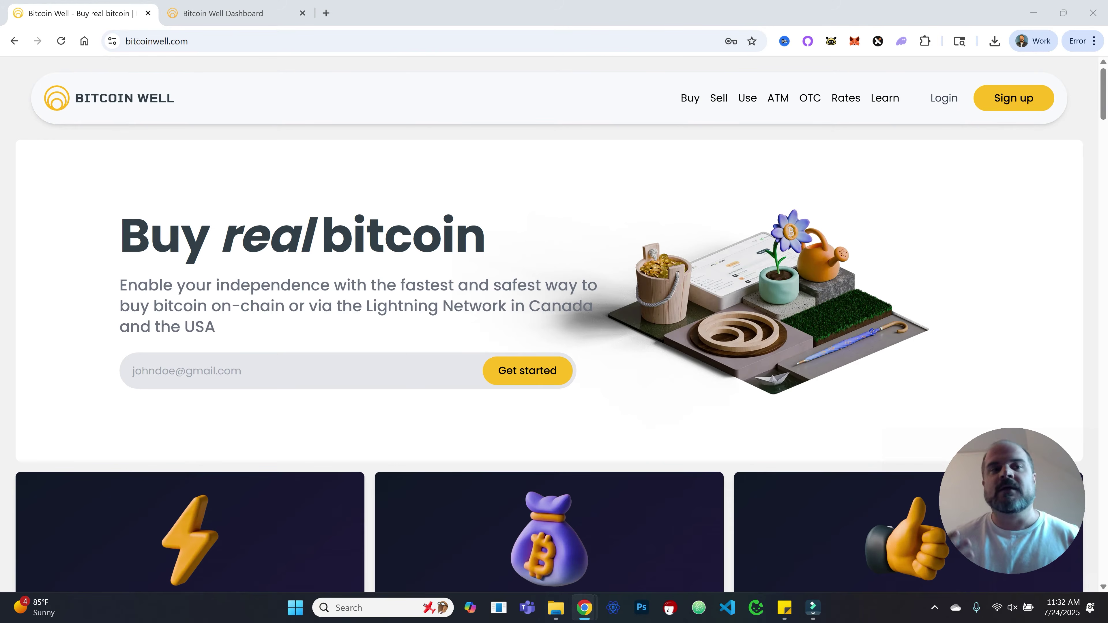
Circle the Bitcoin Well logo, then scroll to the account dashboard with its $200.00 cash balance
mouse_move(113, 144)
mouse_down()
mouse_move(61, 138)
mouse_move(39, 118)
mouse_up()
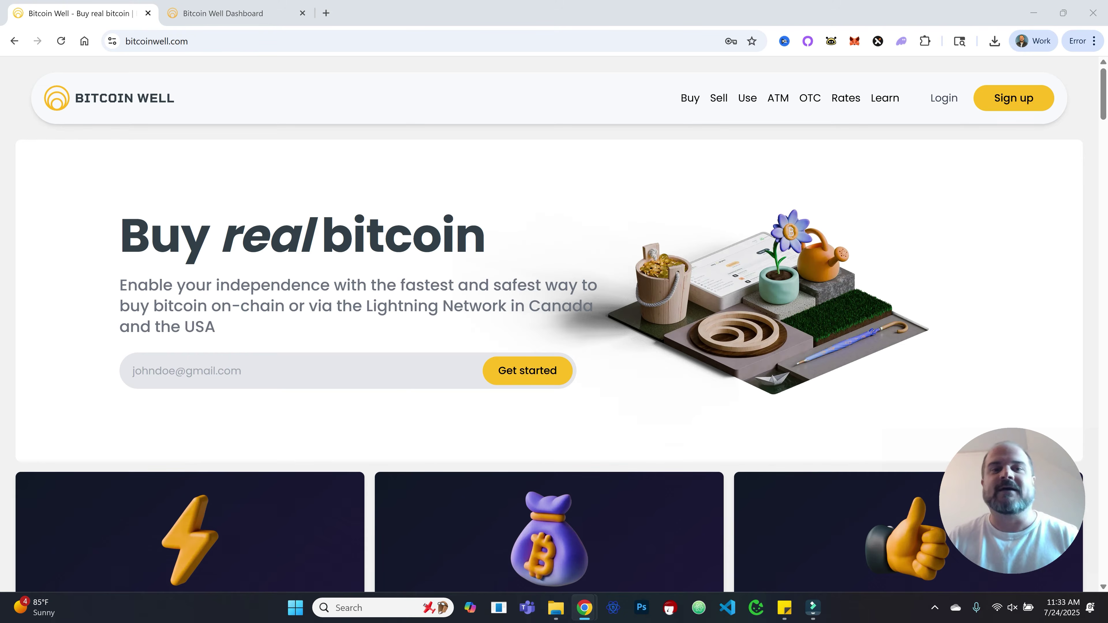
scroll(554, 323, down, 6)
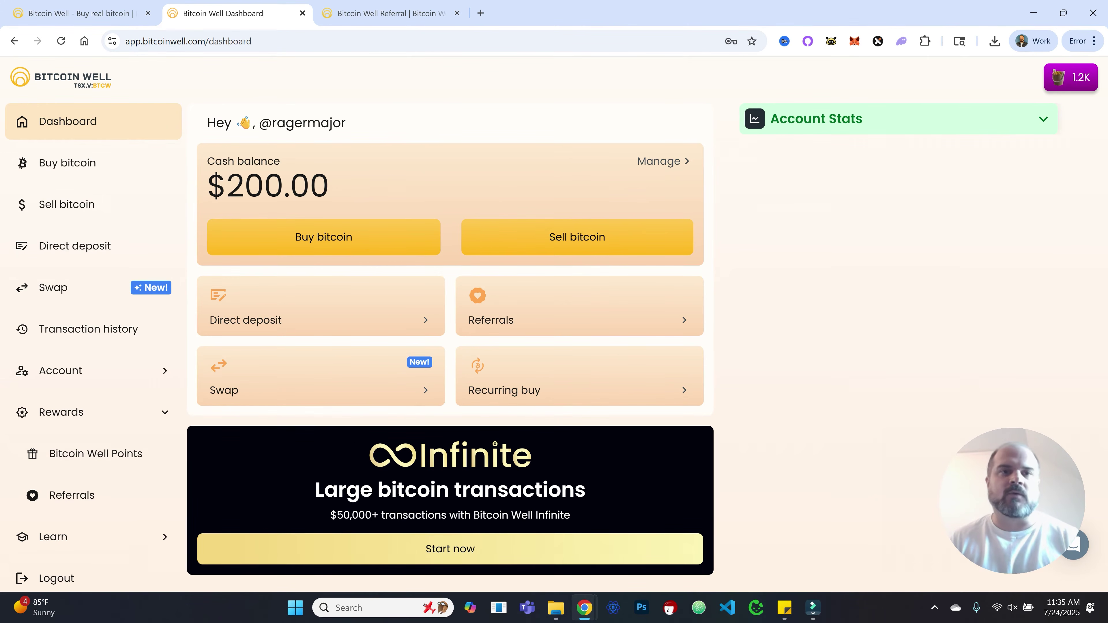
Check the 1,160 Bitcoin Well Points, dismiss the Wishing Well game, then show the referral page
key(ctrl+Tab)
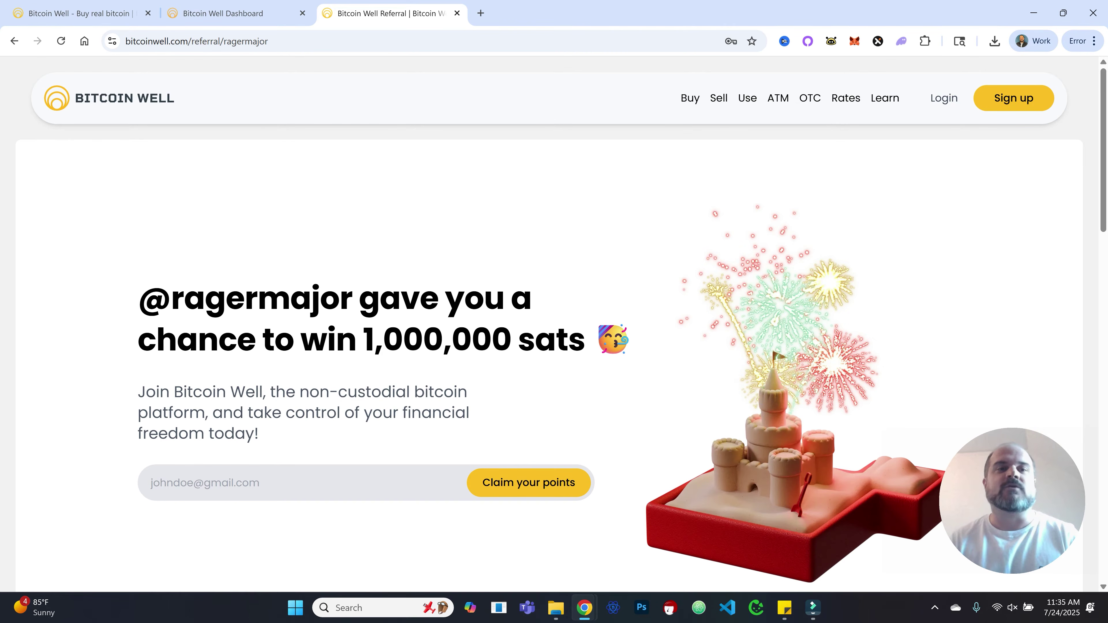
key(ctrl+shift+Tab)
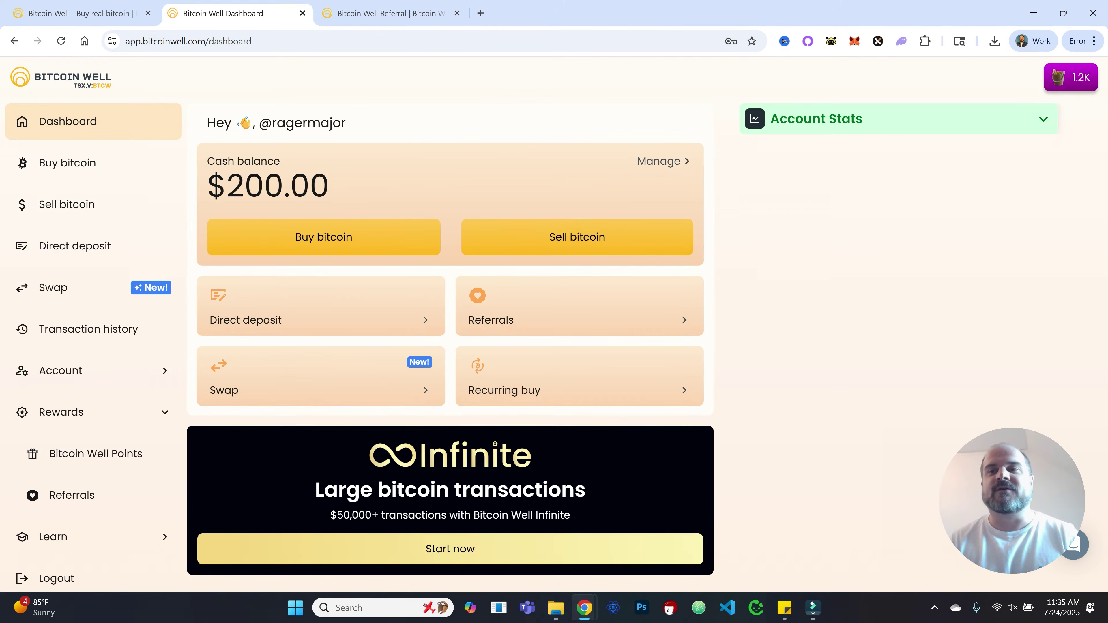
click(95, 453)
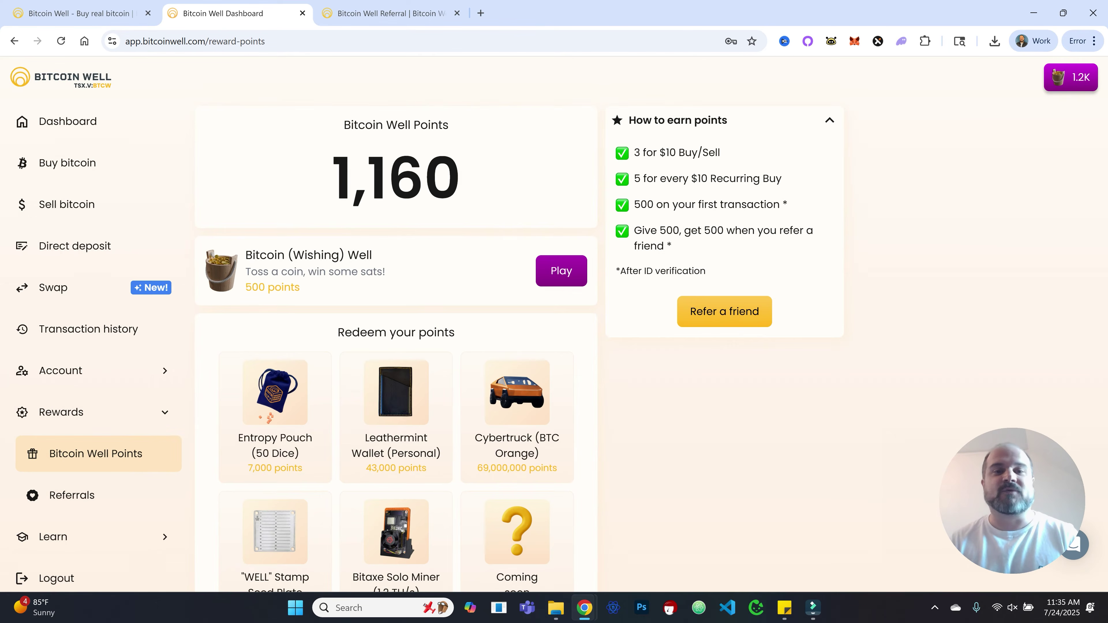
click(560, 268)
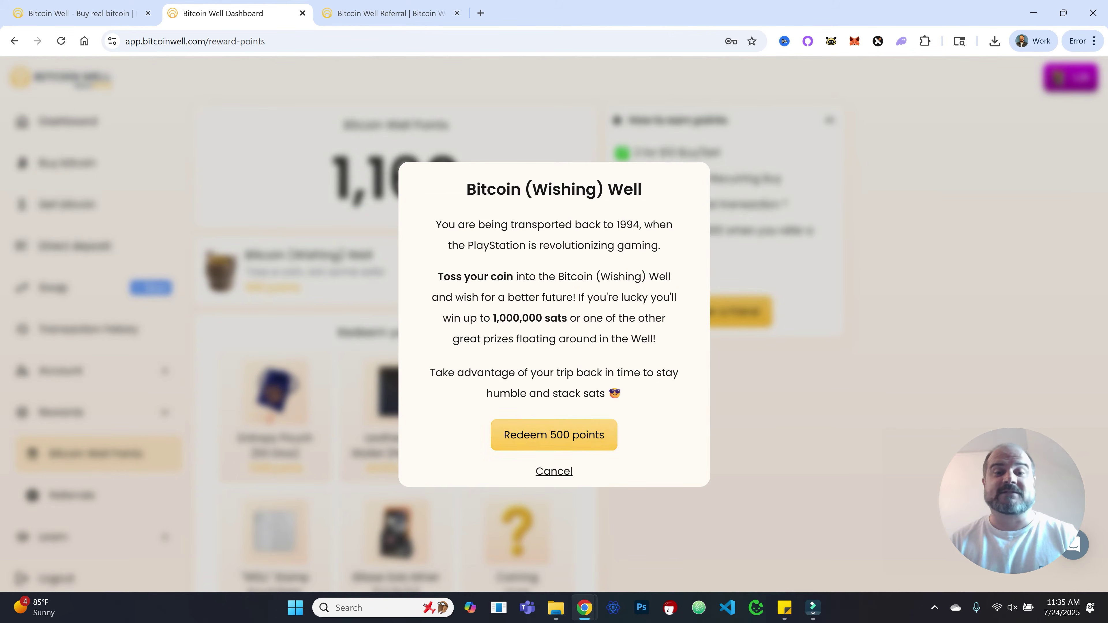
key(Escape)
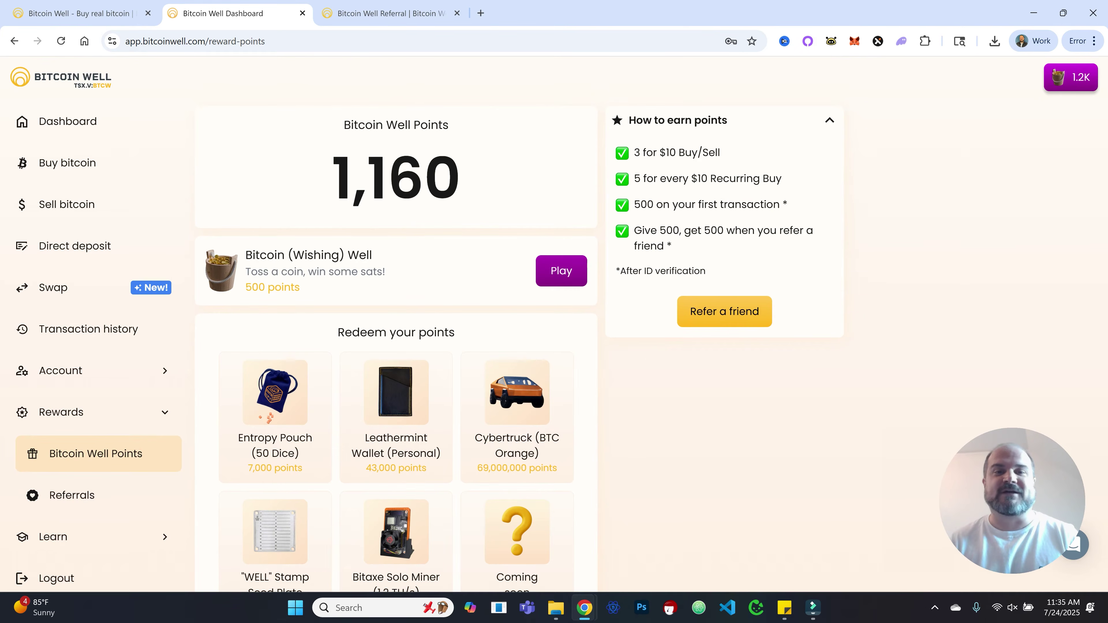
click(384, 13)
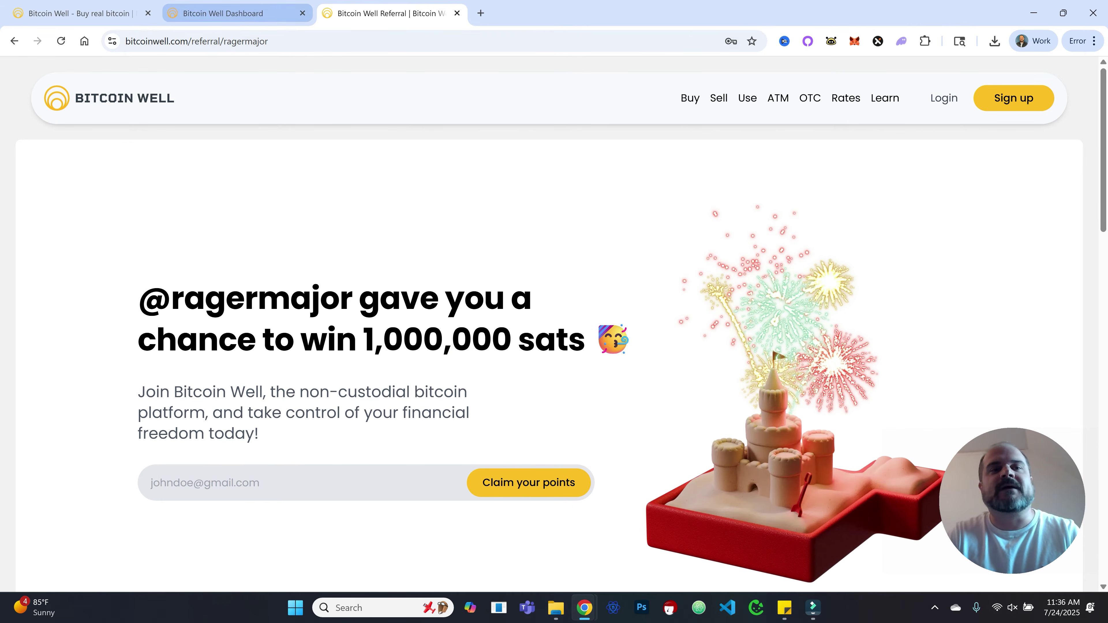
Go from the referral page back to the Bitcoin Well Dashboard showing the $200.00 balance
click(235, 13)
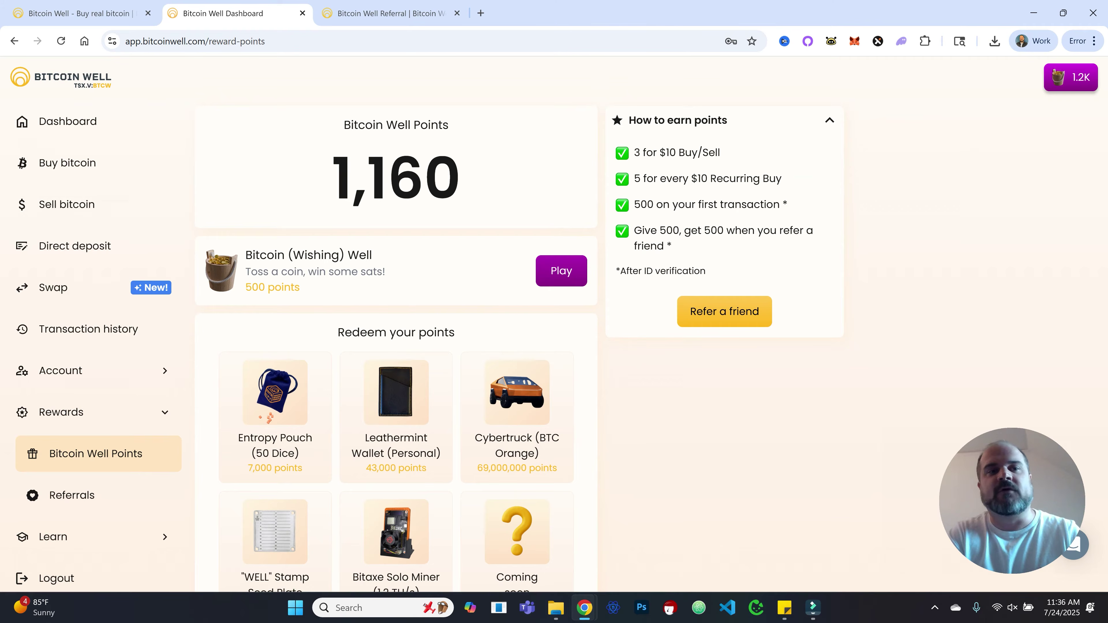
click(68, 121)
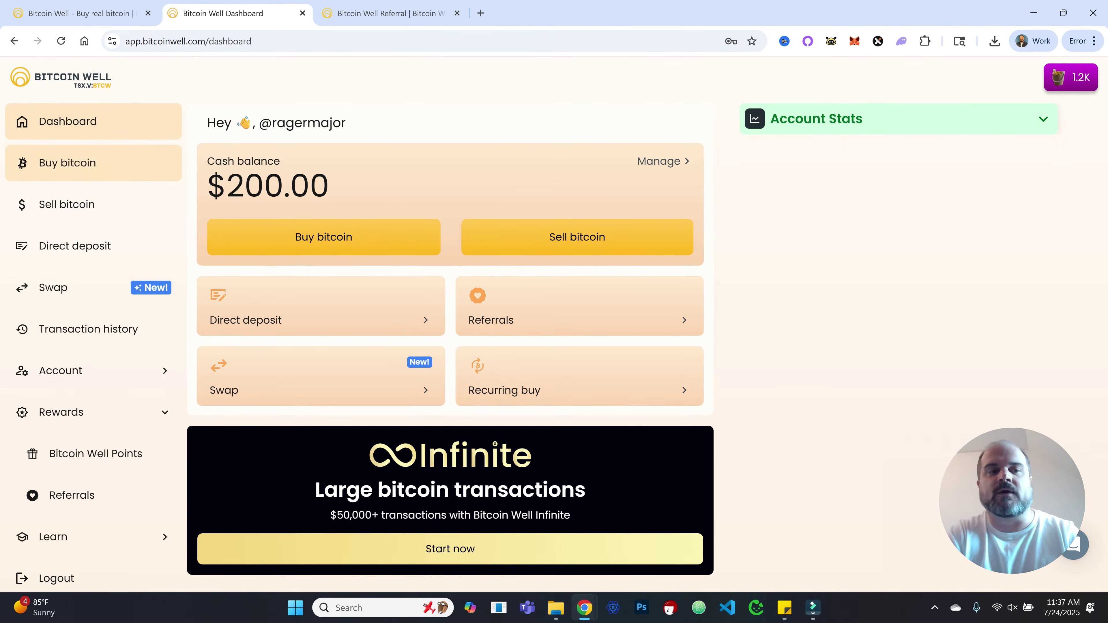
Start a recurring bitcoin buy and review funding sources, including the Connect bank account option
click(554, 349)
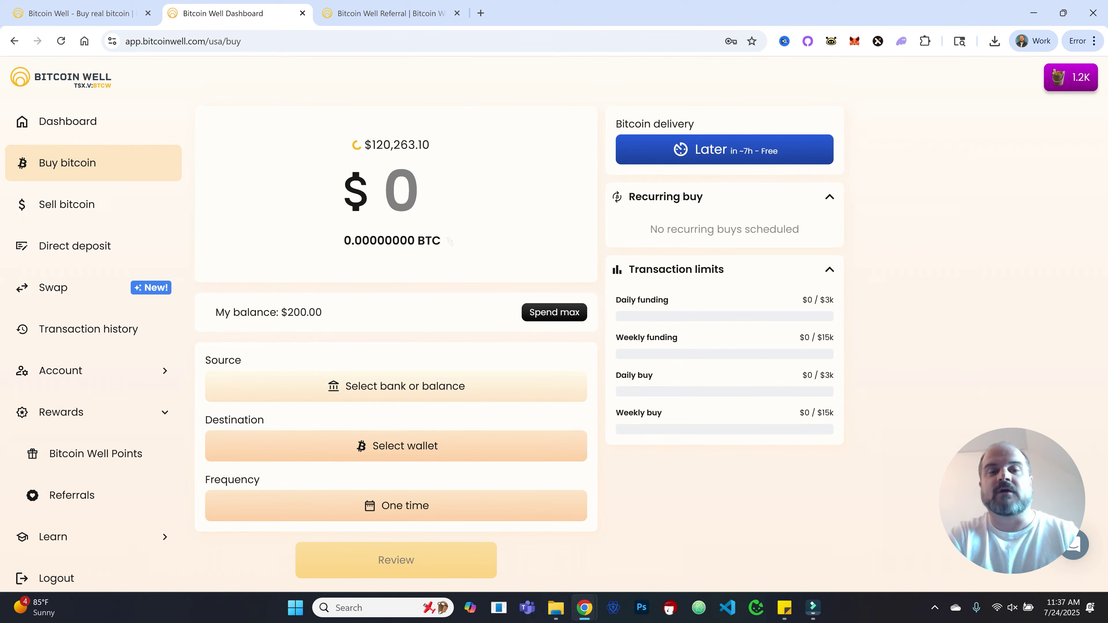
click(396, 386)
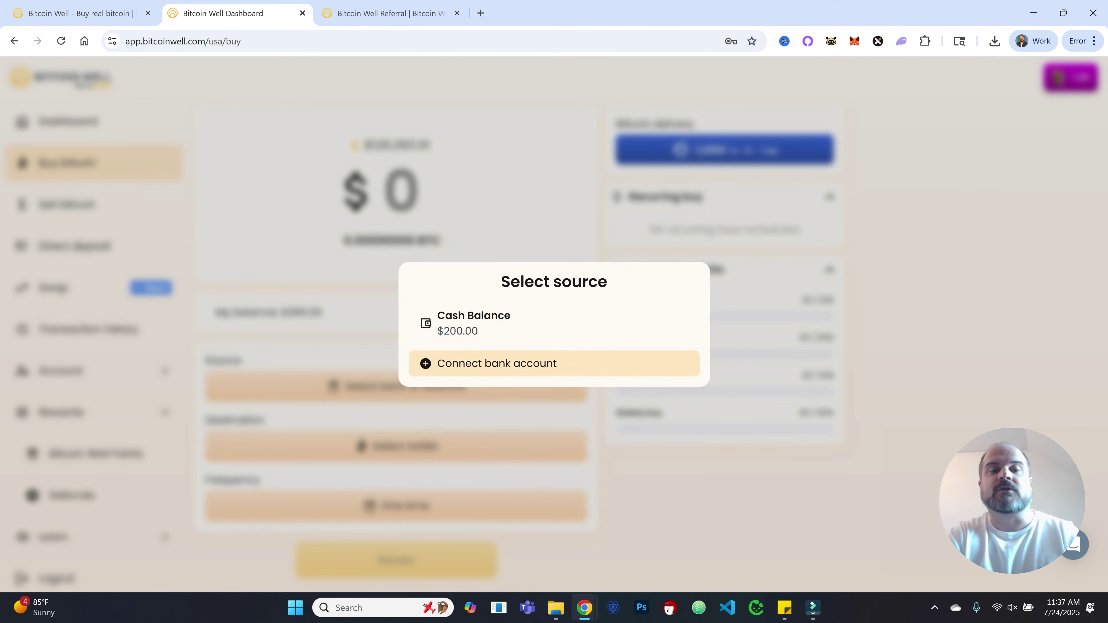
click(497, 363)
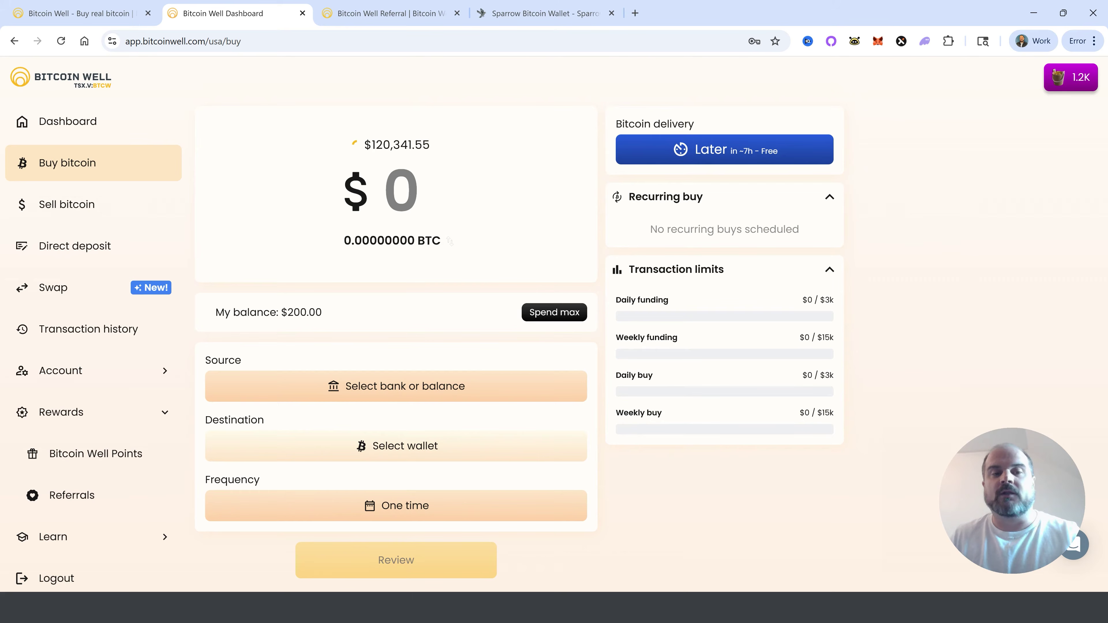
Browse the destination wallet choices without picking one, then switch to the Sparrow Bitcoin Wallet
click(396, 446)
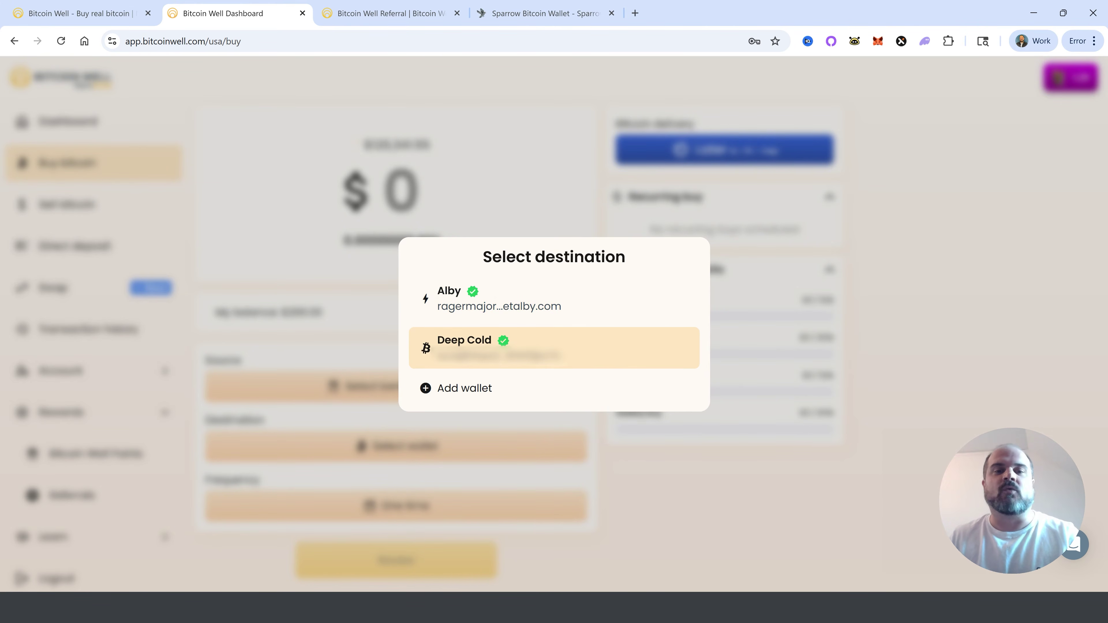
key(Escape)
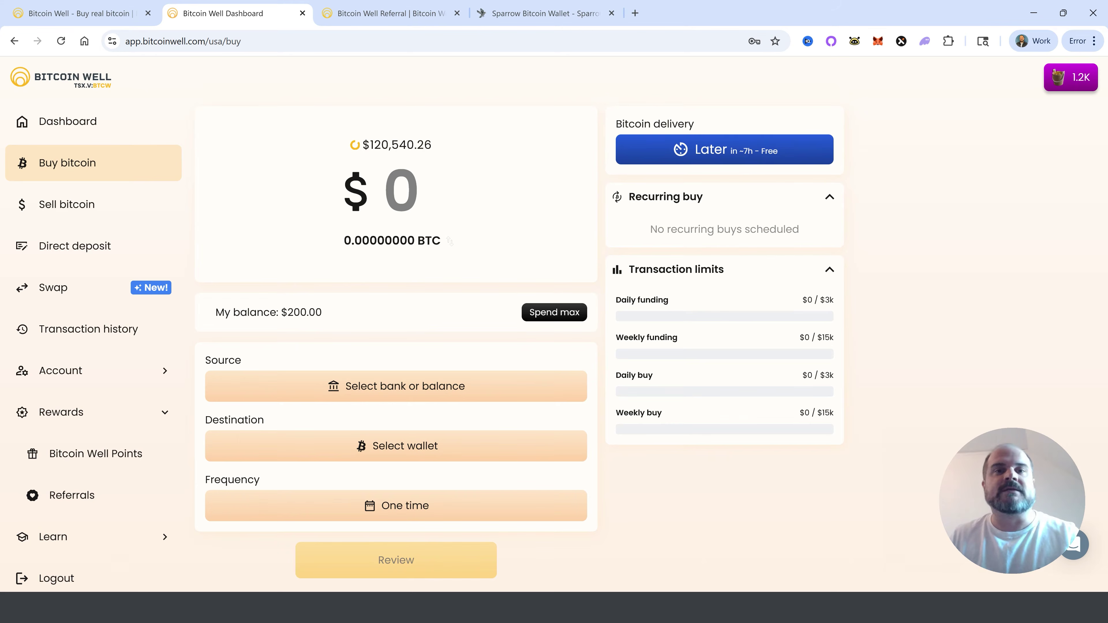
click(545, 13)
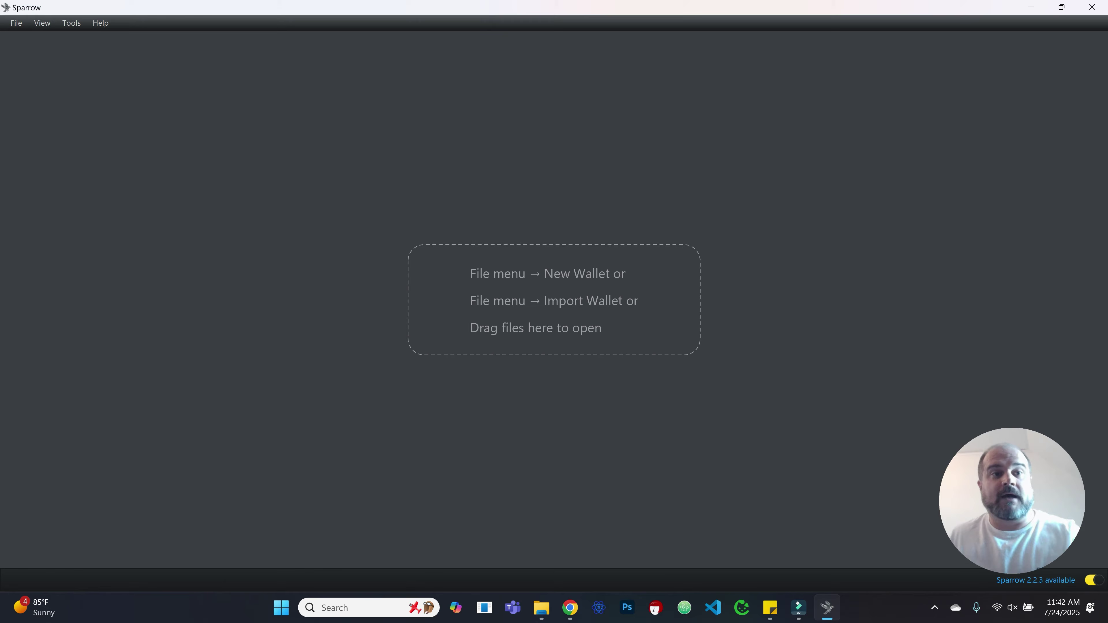
Create a new Sparrow wallet named 'Bitcoin Well' with Single Signature, Native Segwit settings
key(alt)
key(Down)
key(Down)
key(Escape)
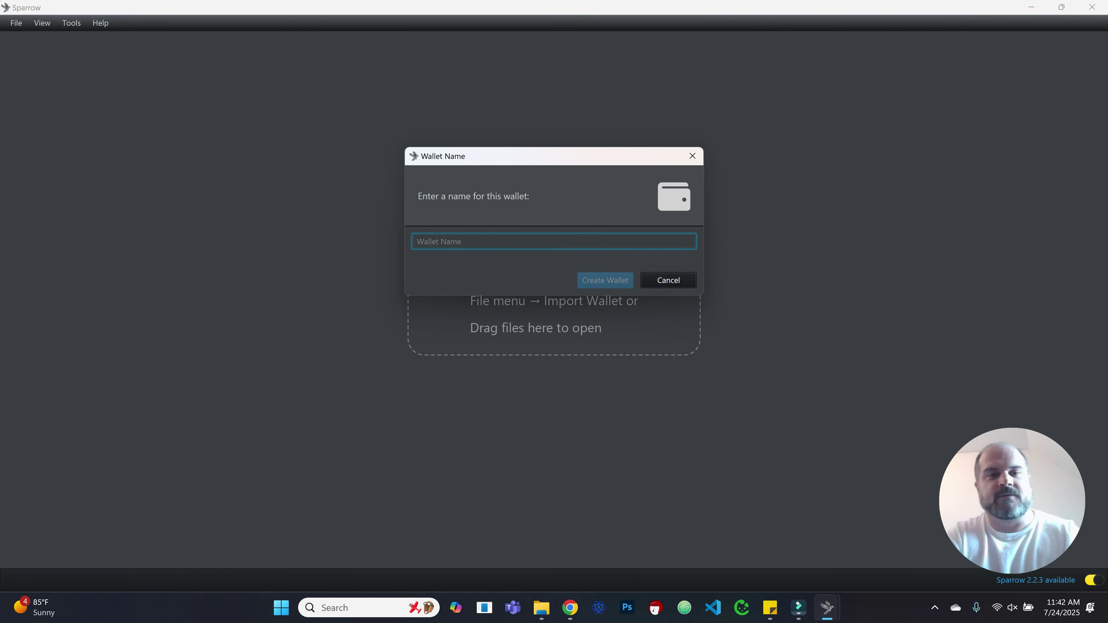
text(Bitcoin Well)
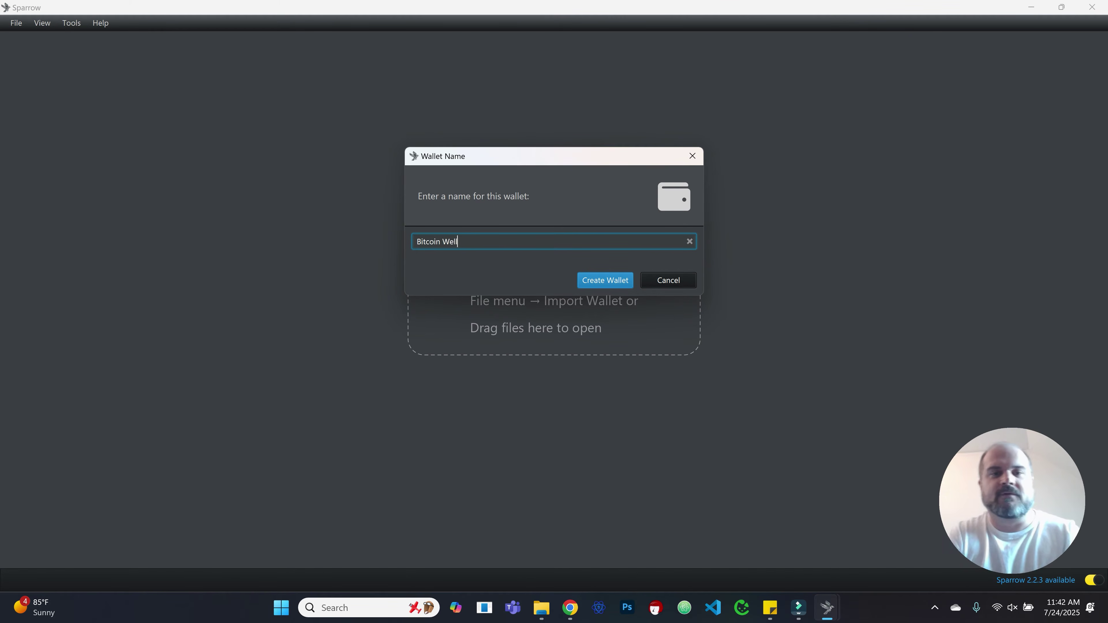
key(Return)
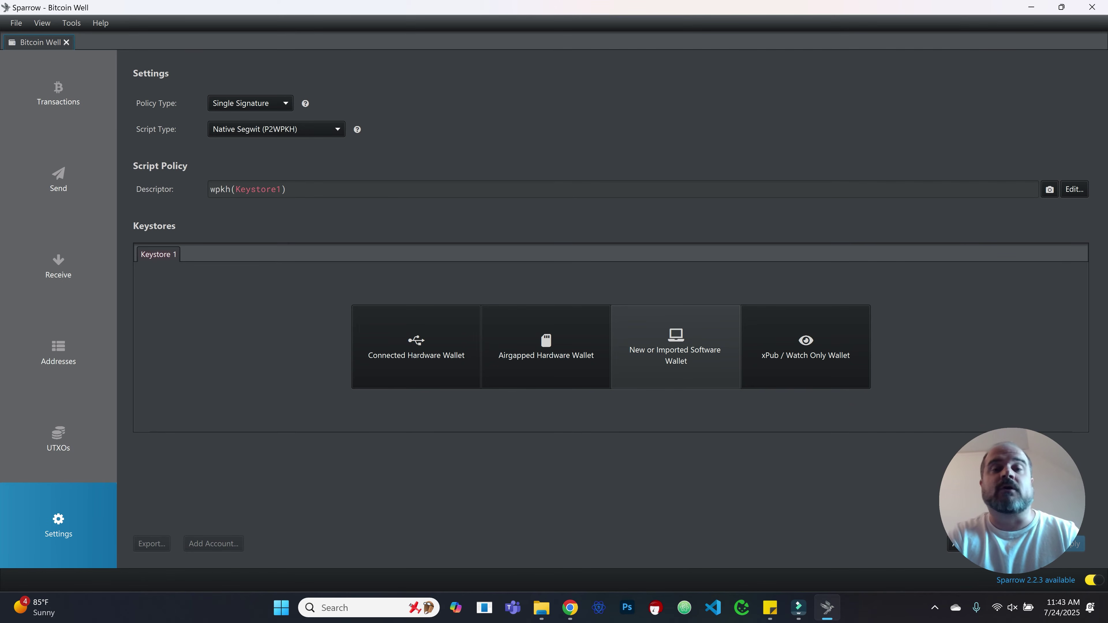
Generate a 24-word BIP39 seed for a software keystore and mark it as written down
click(676, 347)
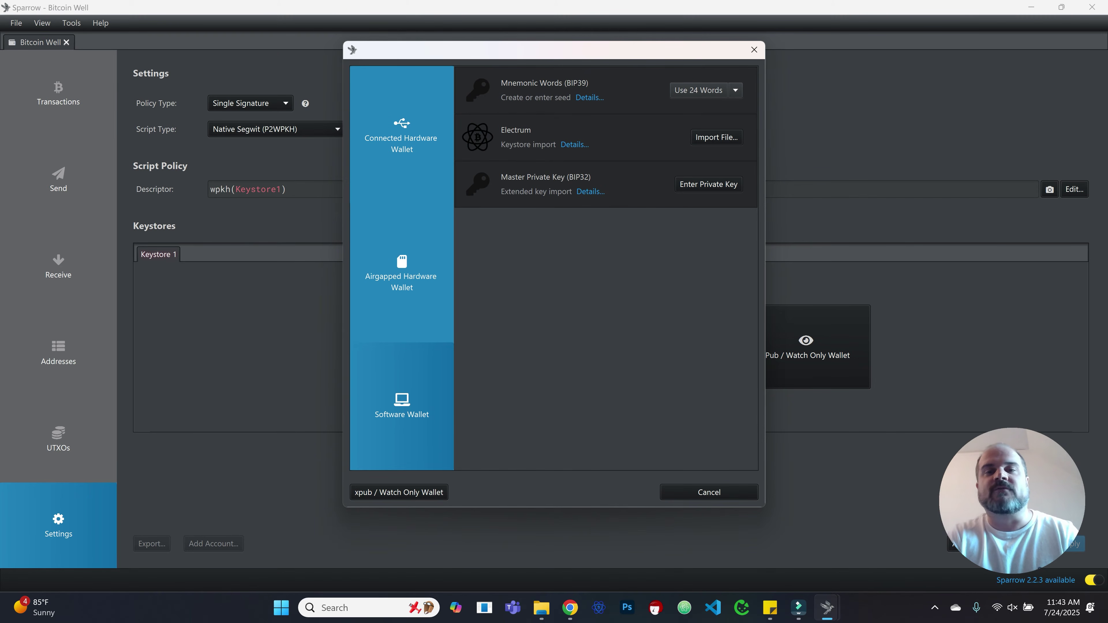
click(698, 90)
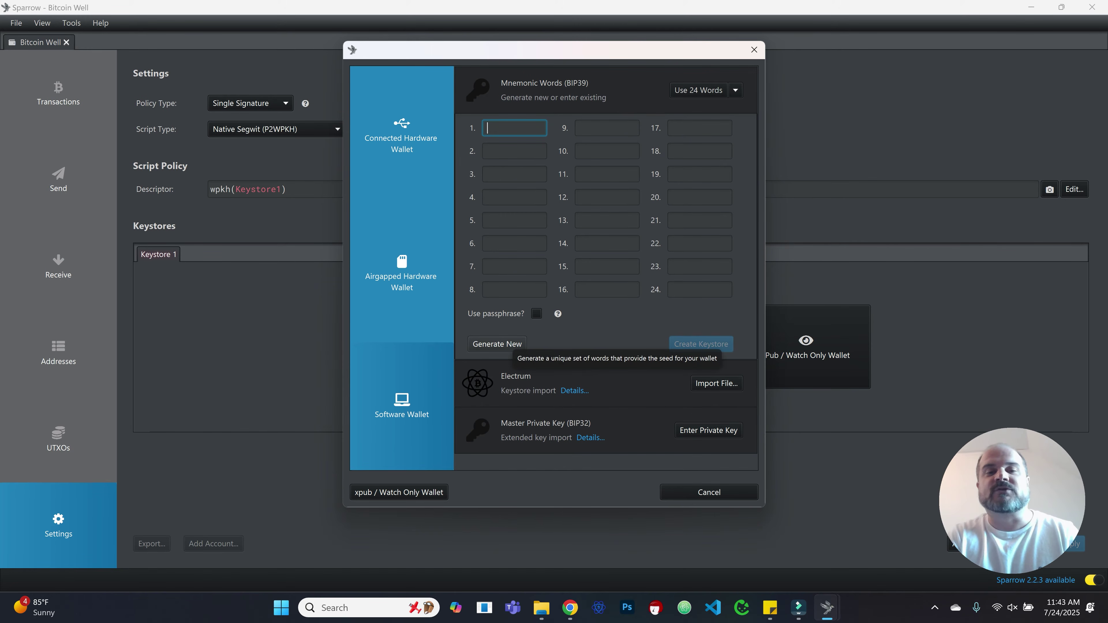
click(497, 343)
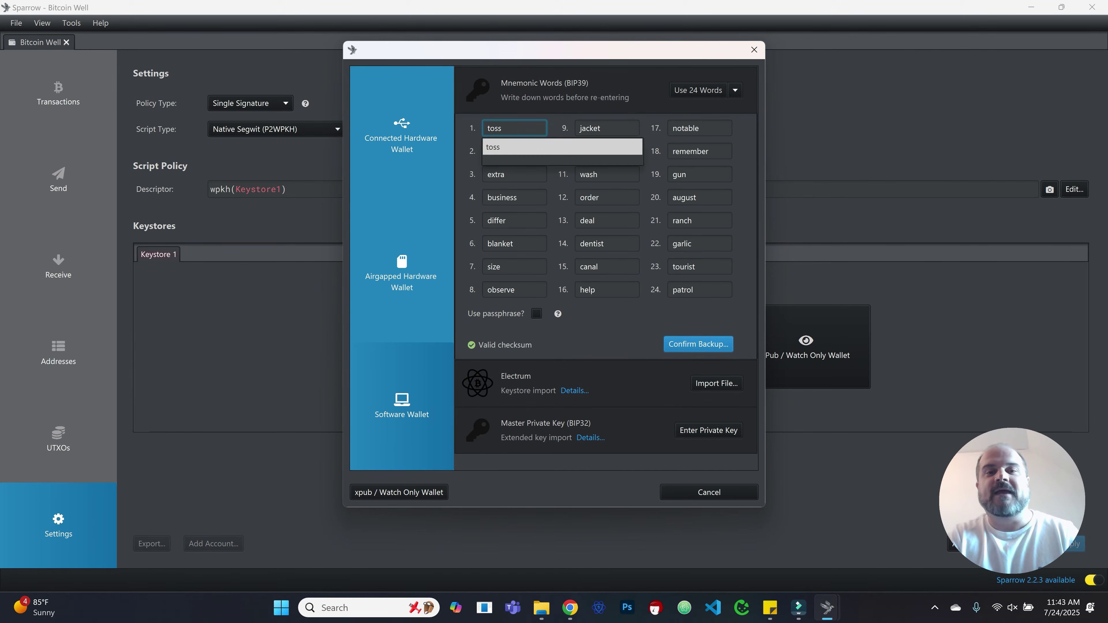
key(Escape)
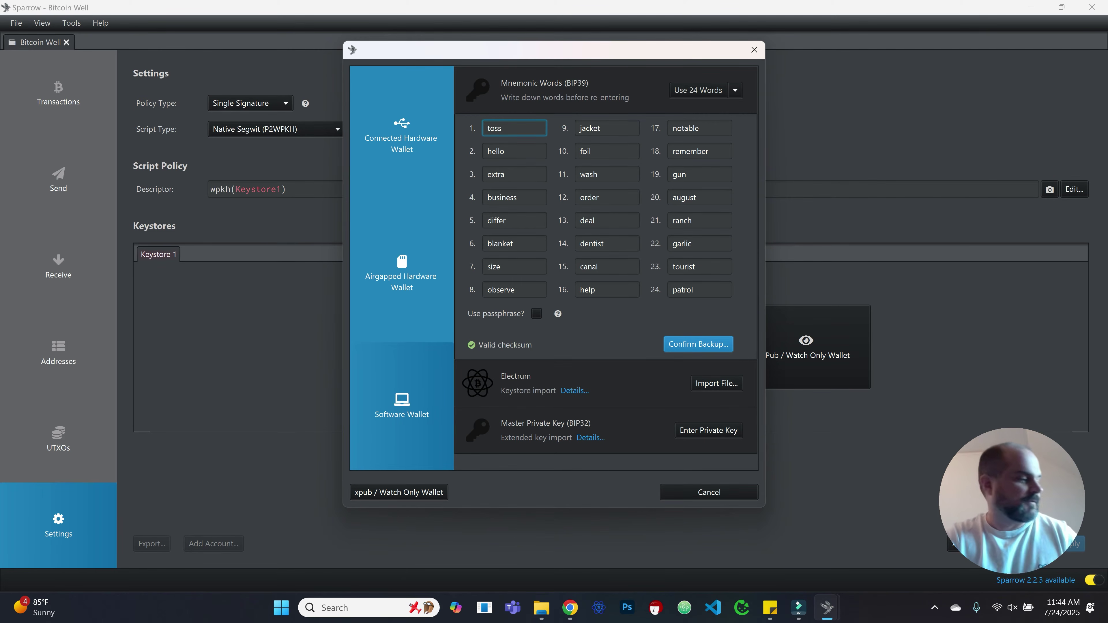
click(698, 344)
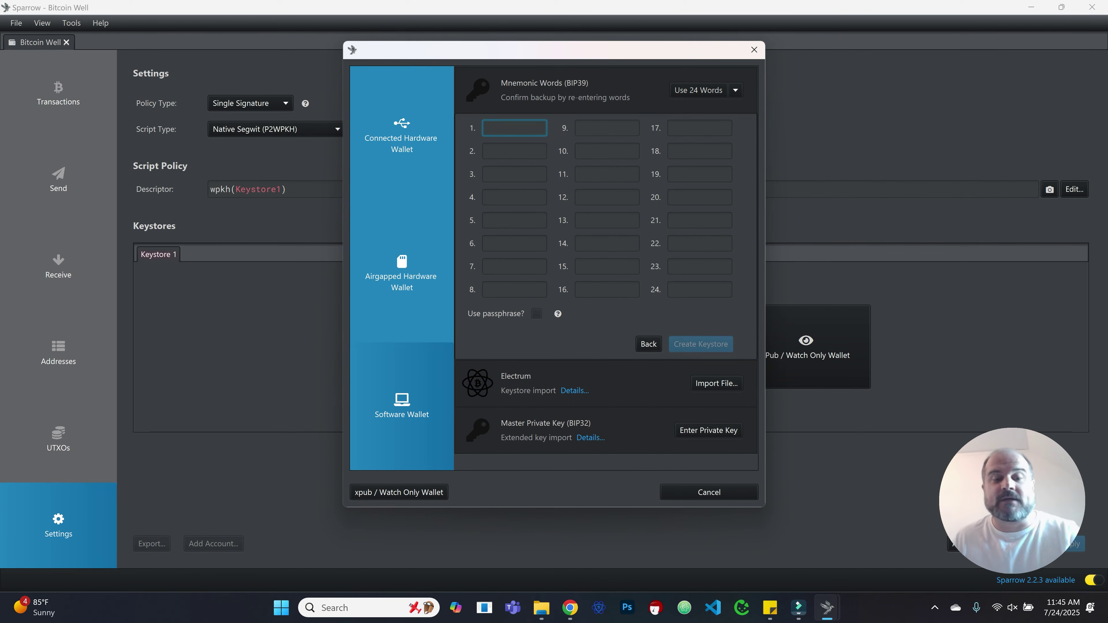
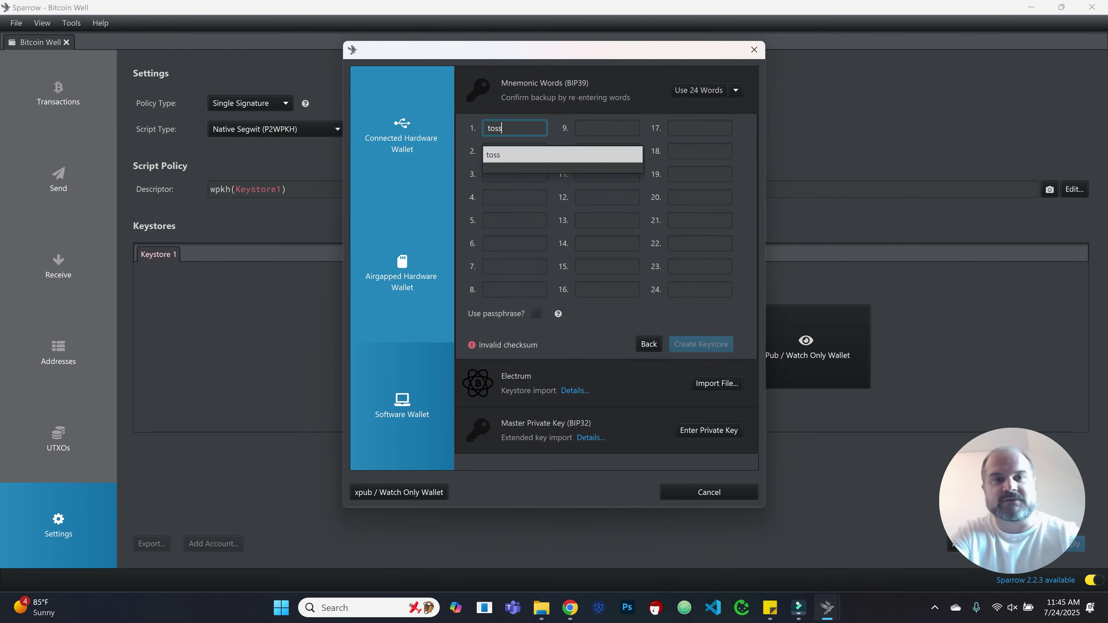
Re-enter the seed words, then create and import the BIP39 keystore at derivation m/84'/0'/0'
key(Tab)
key(Tab)
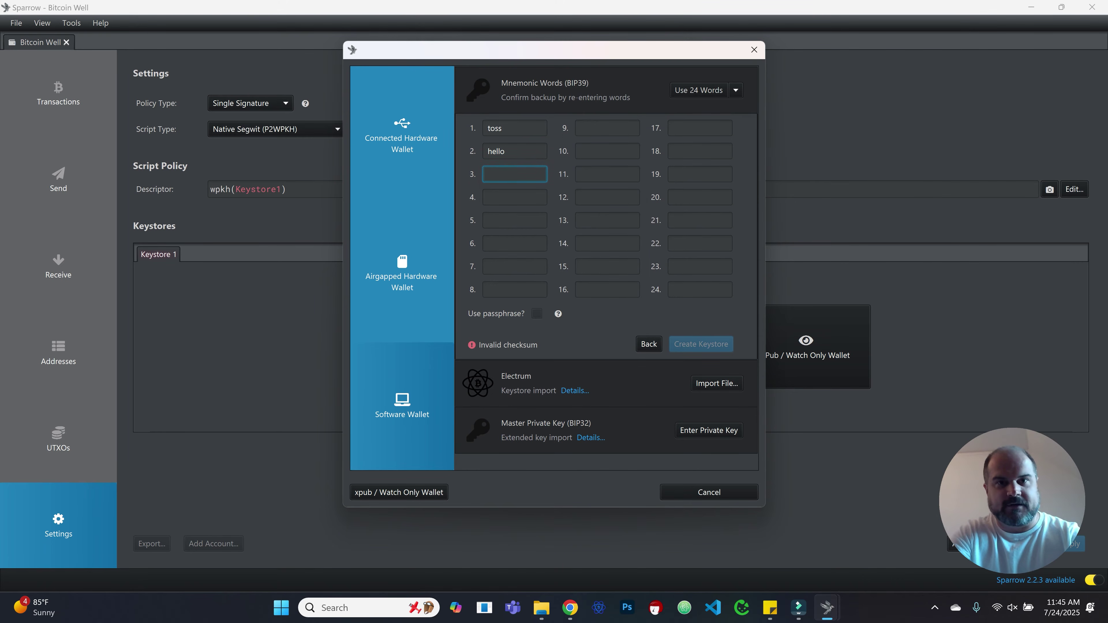
key(Tab)
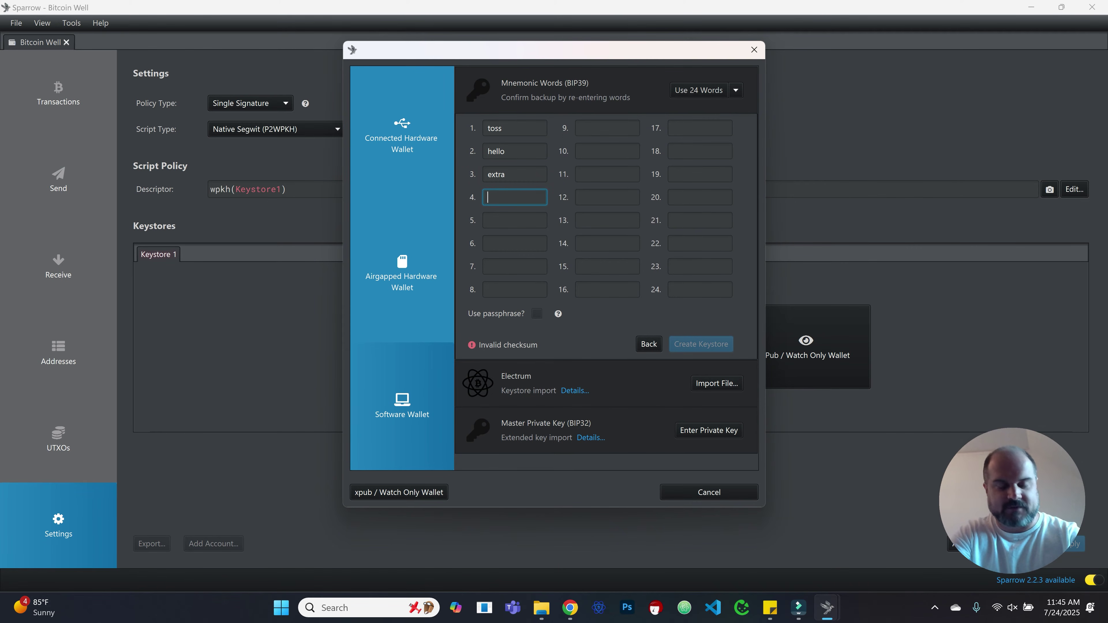
key(Tab)
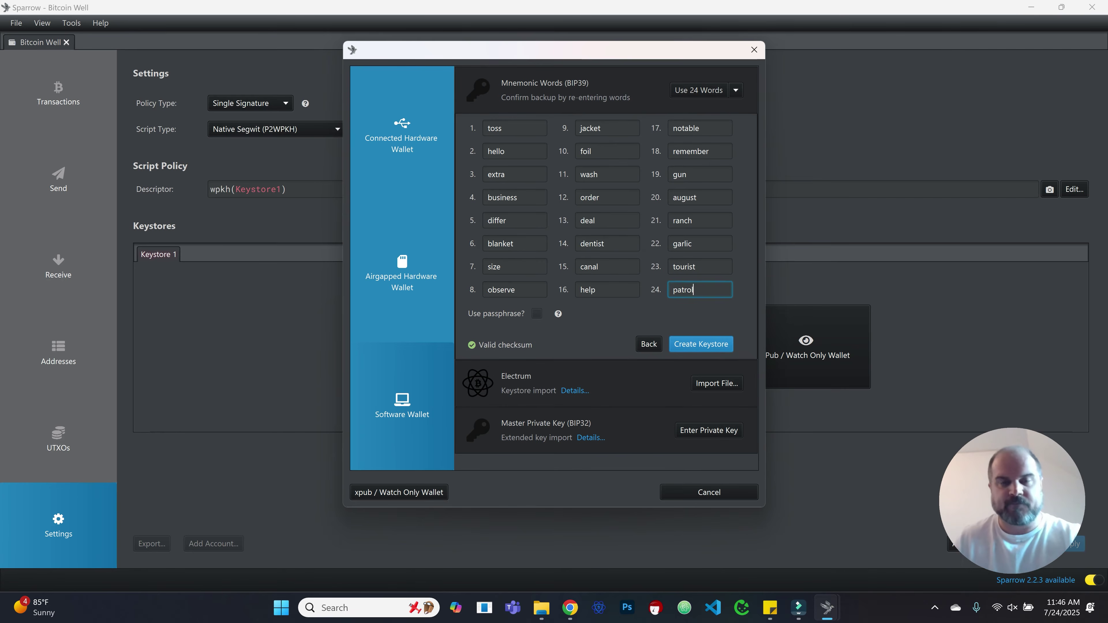
key(Tab)
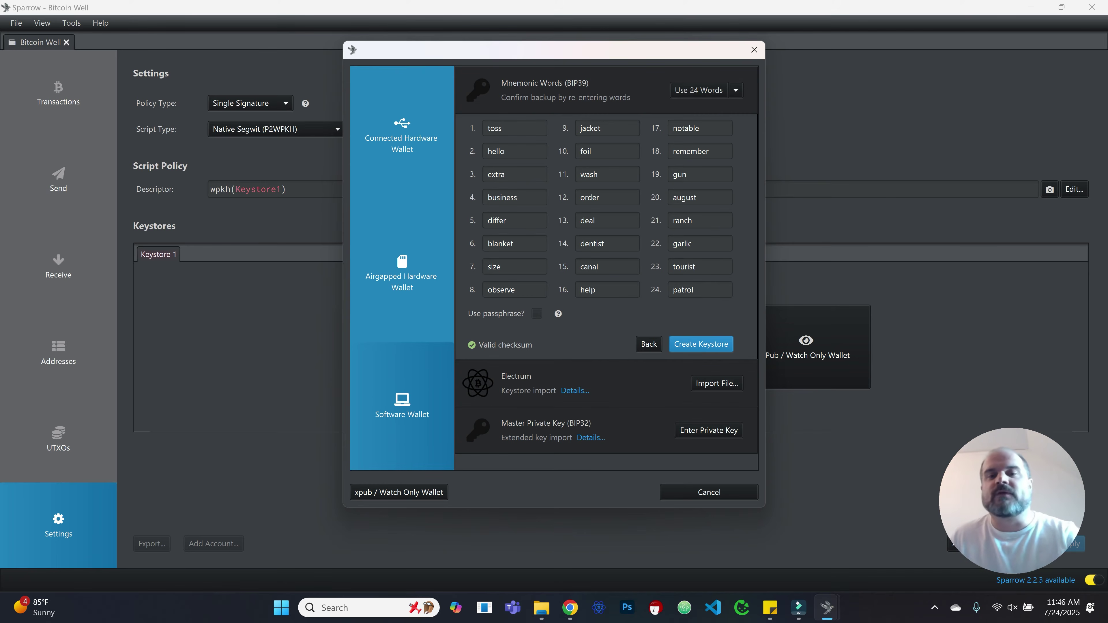
key(Return)
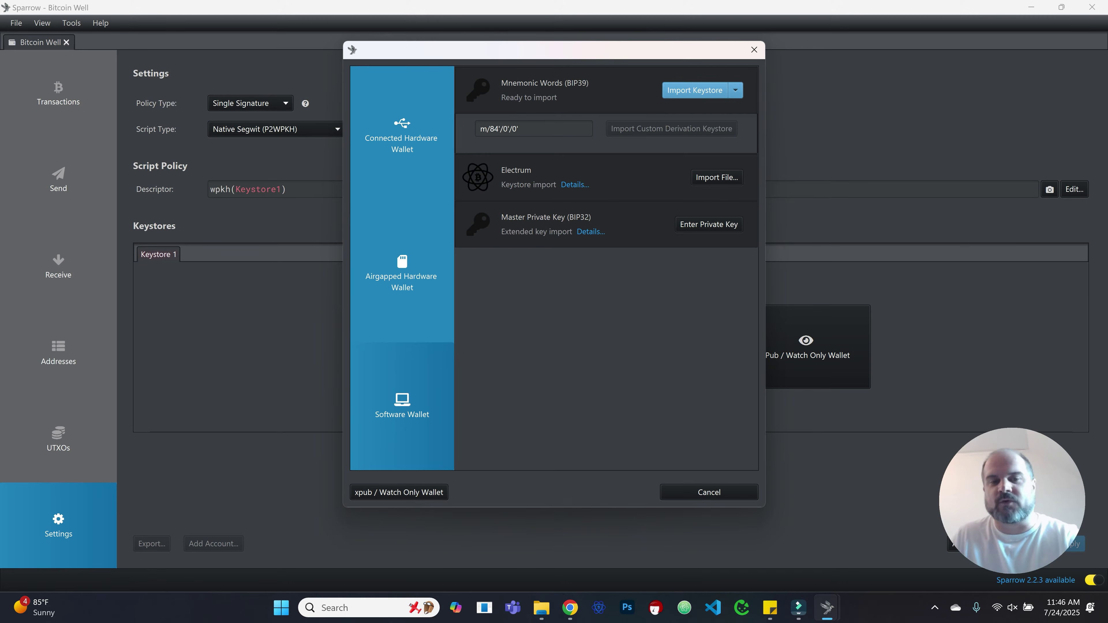
key(Return)
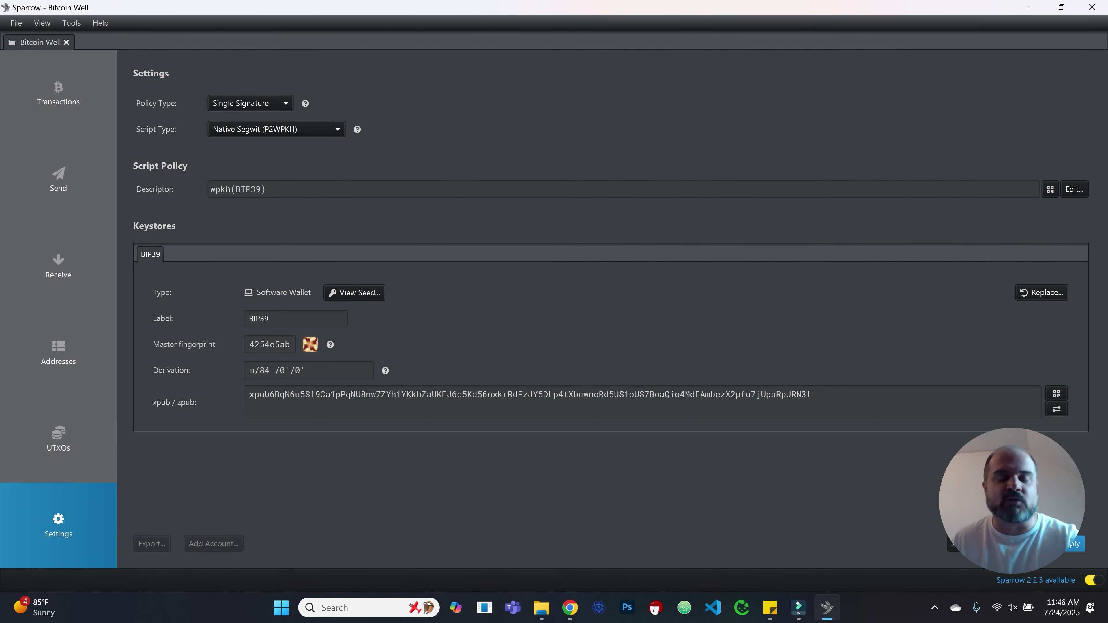
Apply the Bitcoin Well wallet settings and save the wallet with No Password
drag(1011, 500, 963, 444)
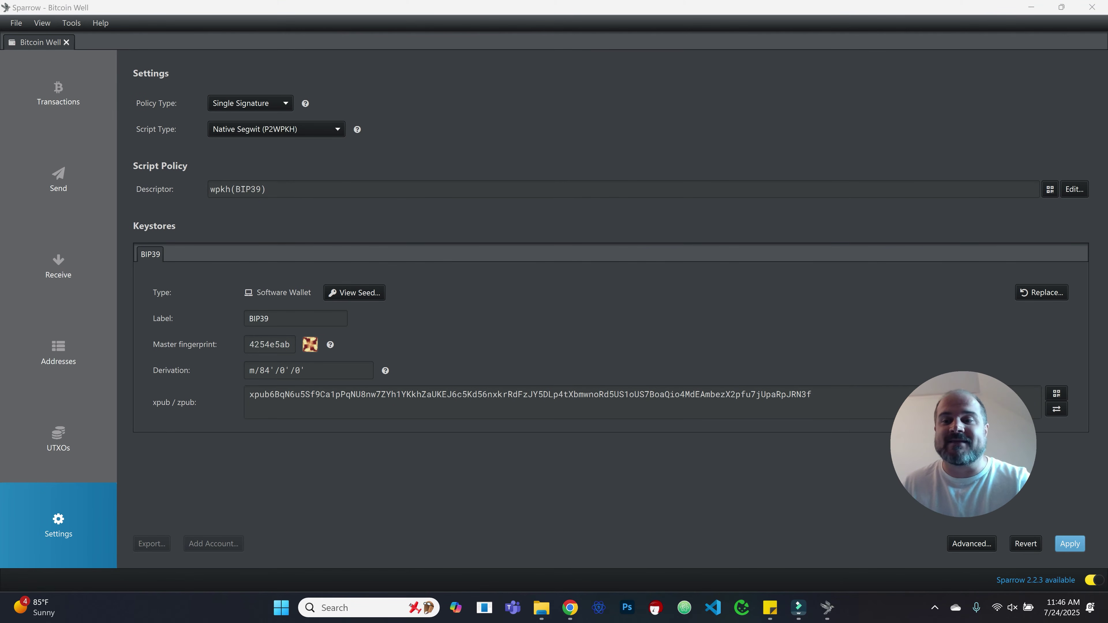
key(Return)
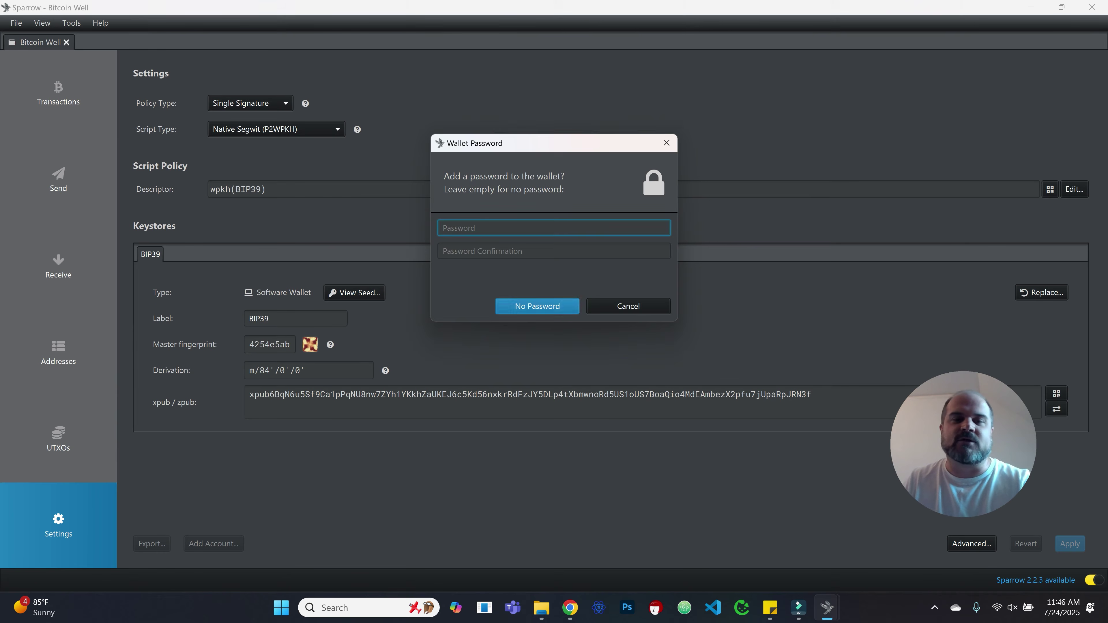
key(Return)
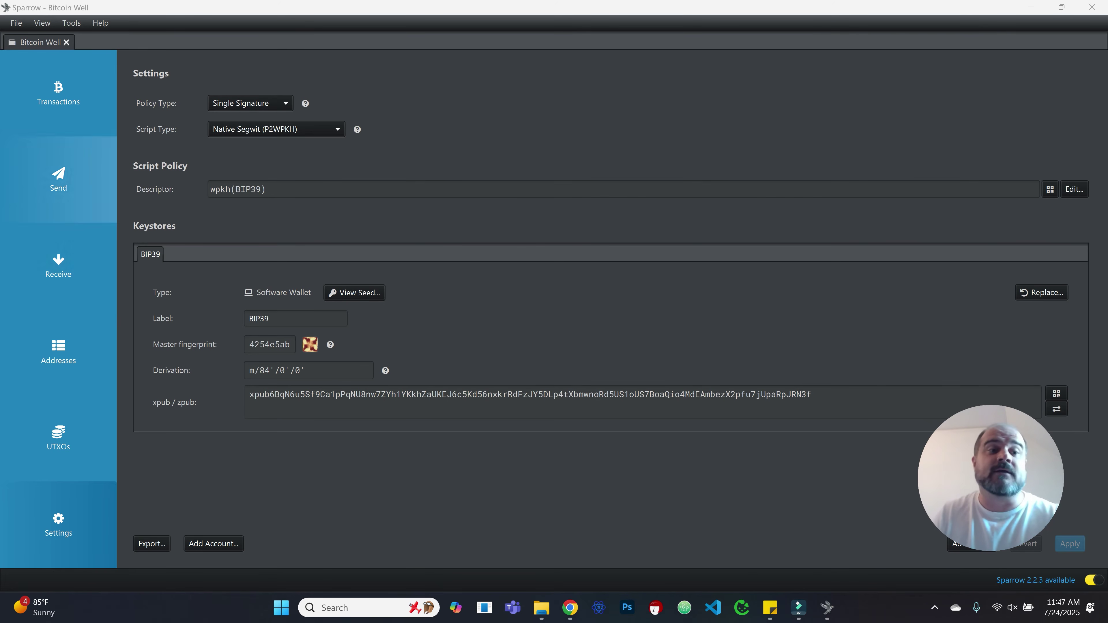
Copy the Sparrow wallet's receive address and return to the Bitcoin Well buy page in Chrome
click(58, 266)
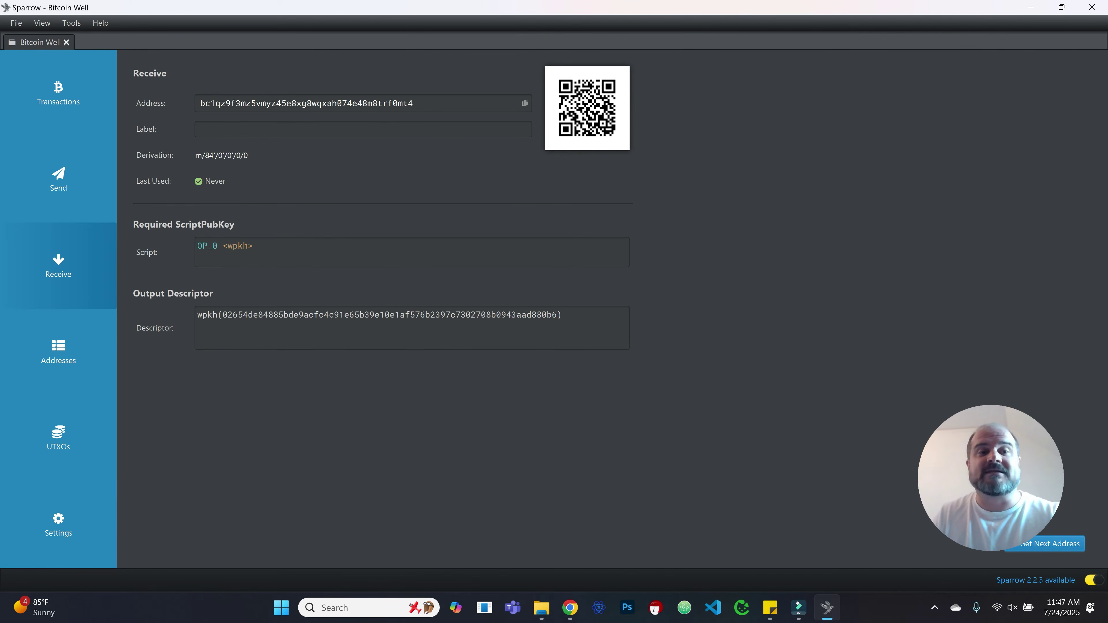
click(525, 103)
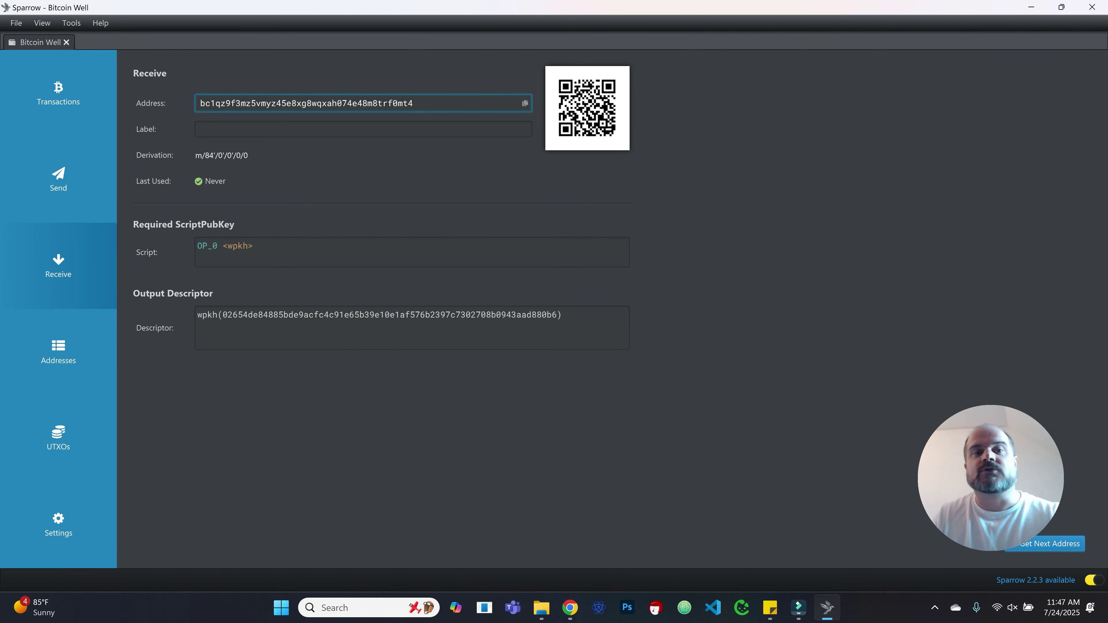
click(524, 103)
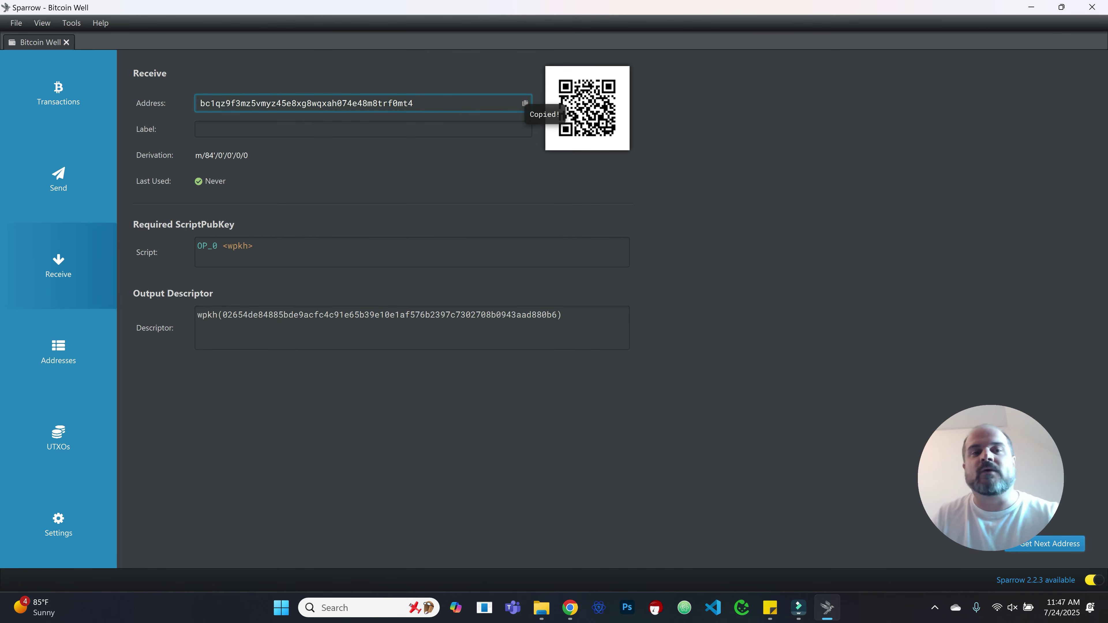
click(569, 608)
click(497, 567)
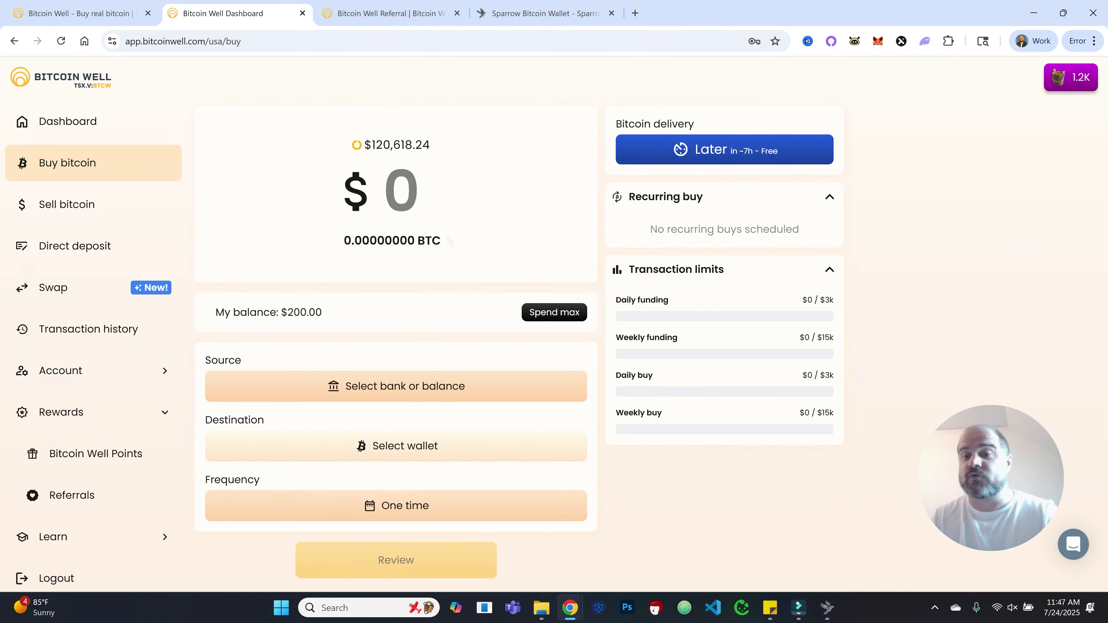
Add a destination wallet labelled 'Recurring Buy' using the pasted Sparrow receive address
click(396, 445)
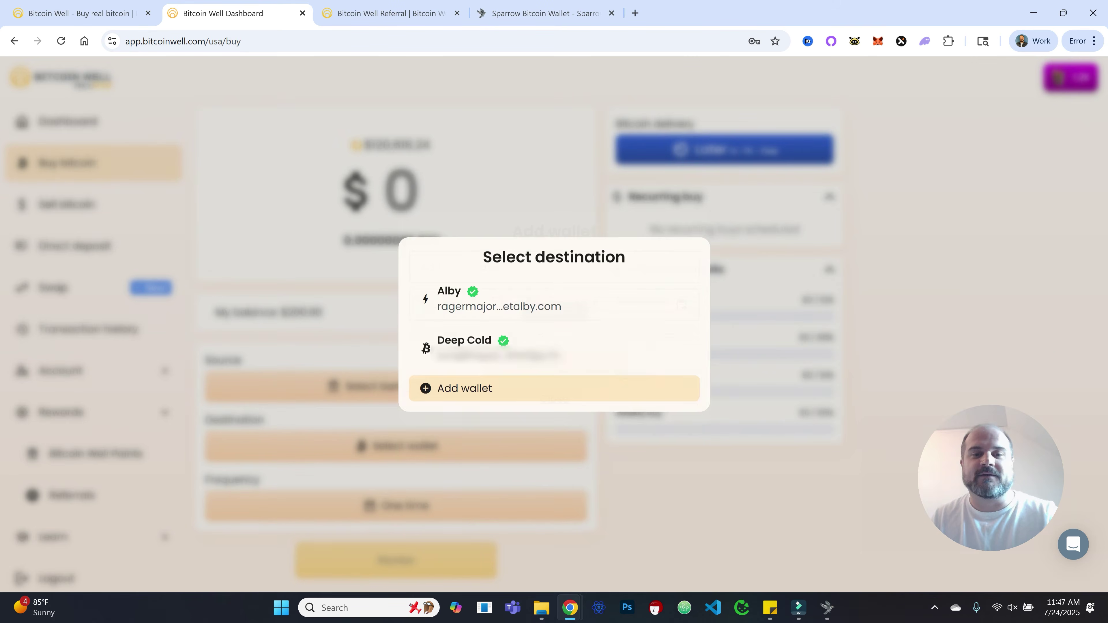
click(464, 388)
click(494, 273)
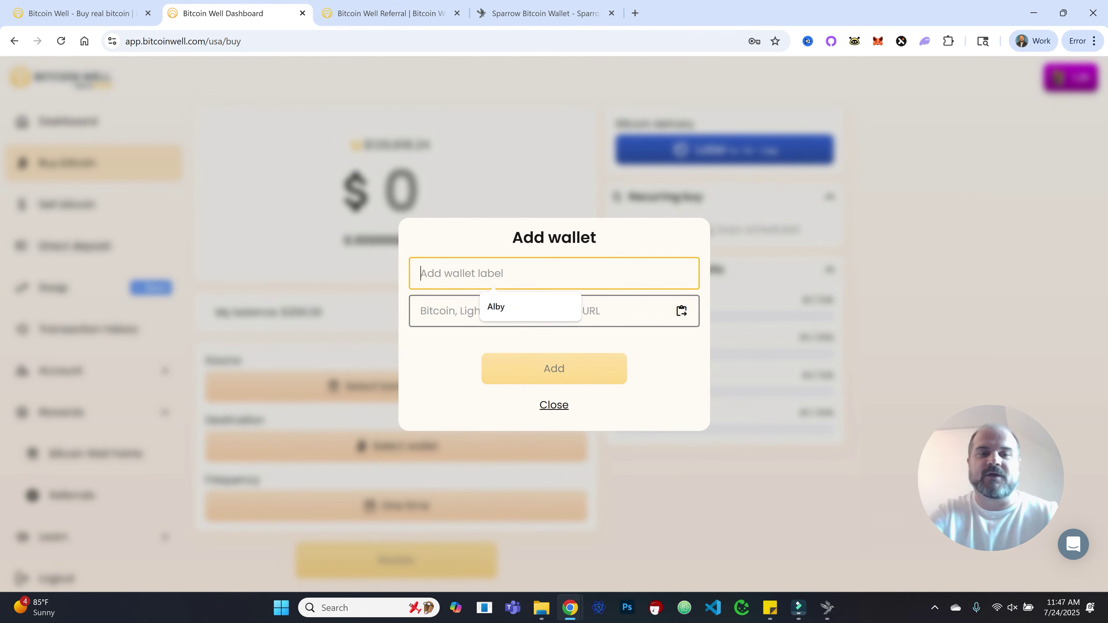
text(REcurr)
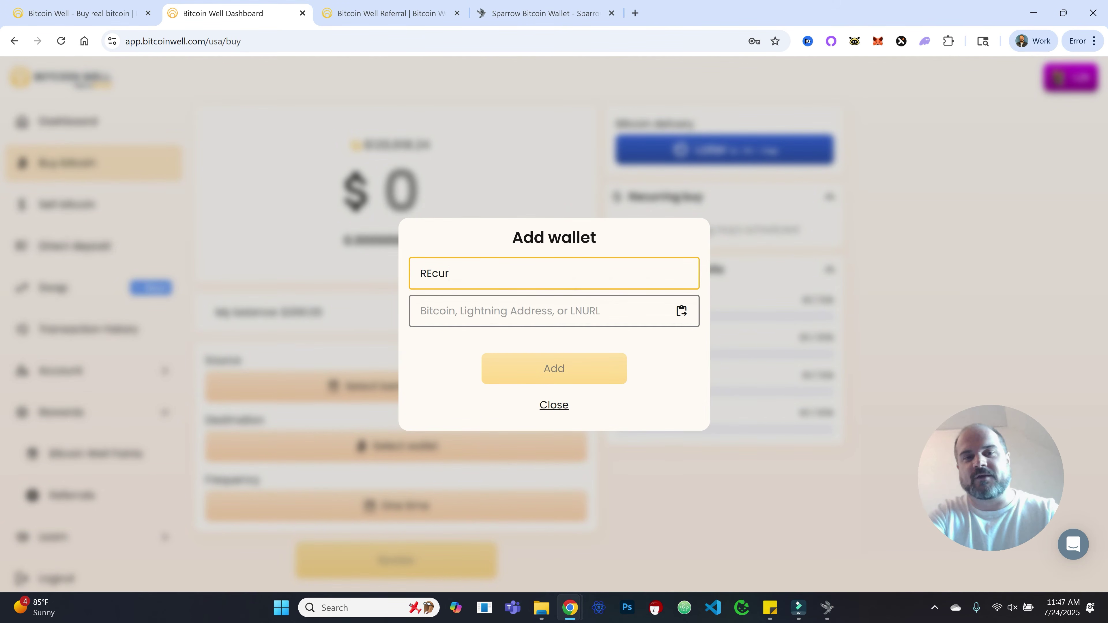
key(BackSpace)
key(BackSpace)
key(BackSpace)
key(BackSpace)
key(BackSpace)
text(ecurring Buy)
click(546, 311)
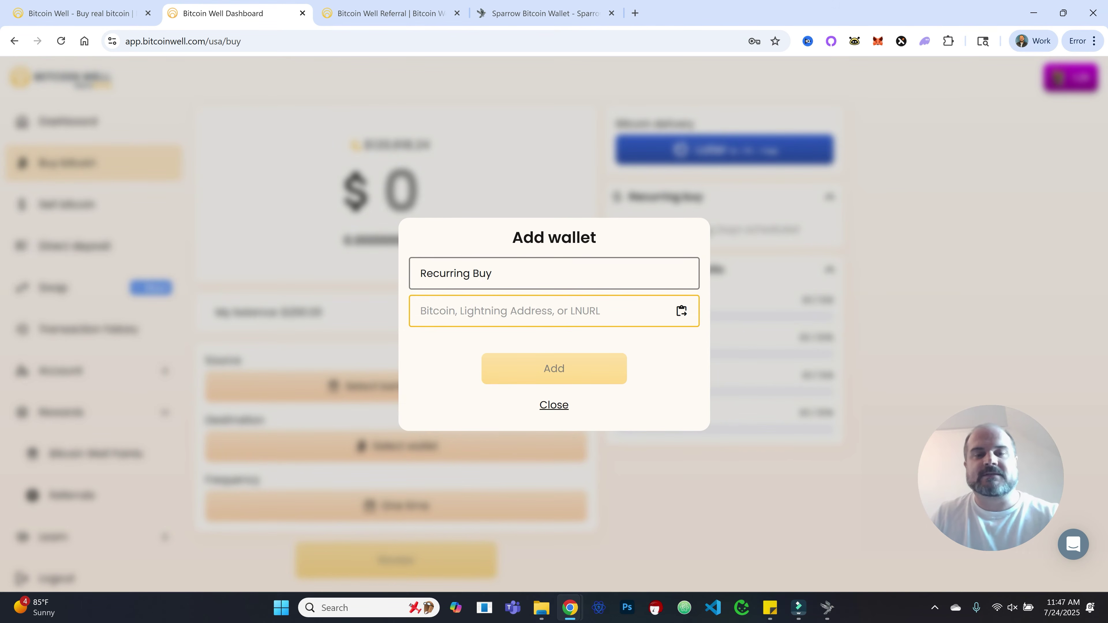
key(ctrl+v)
key(Home)
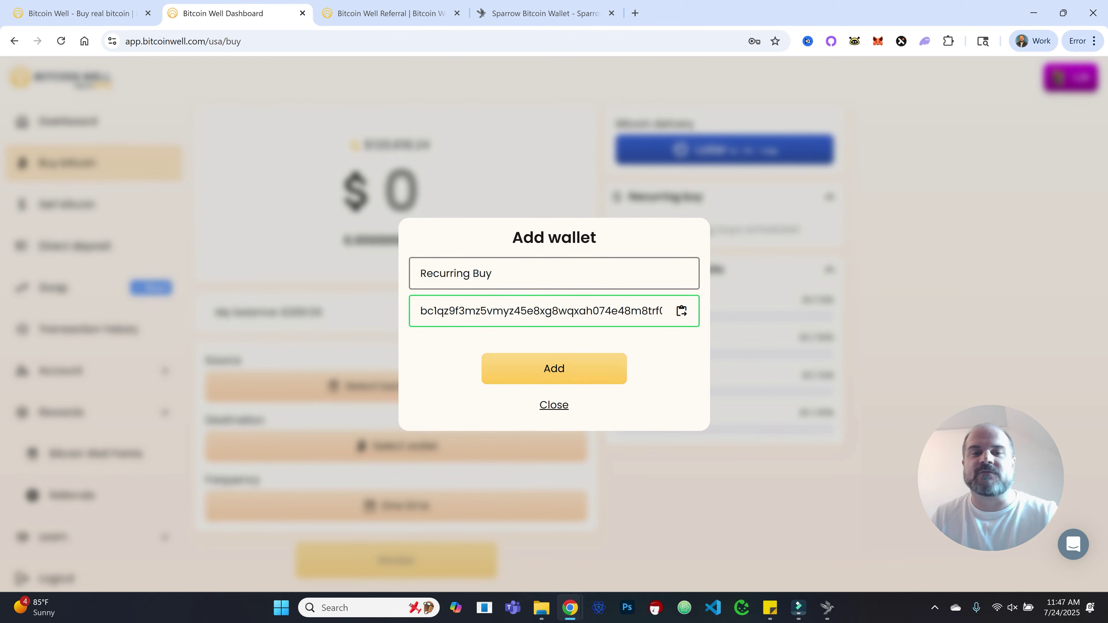
click(554, 368)
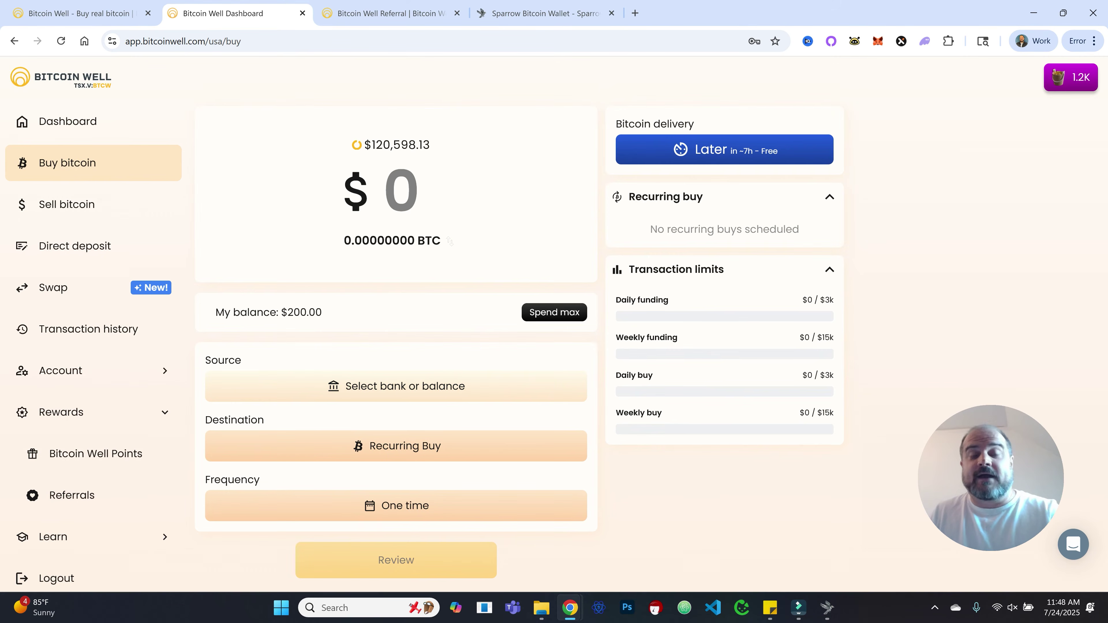
Fund the buy from Adv Plus Banking and enter an amount of $10
click(502, 386)
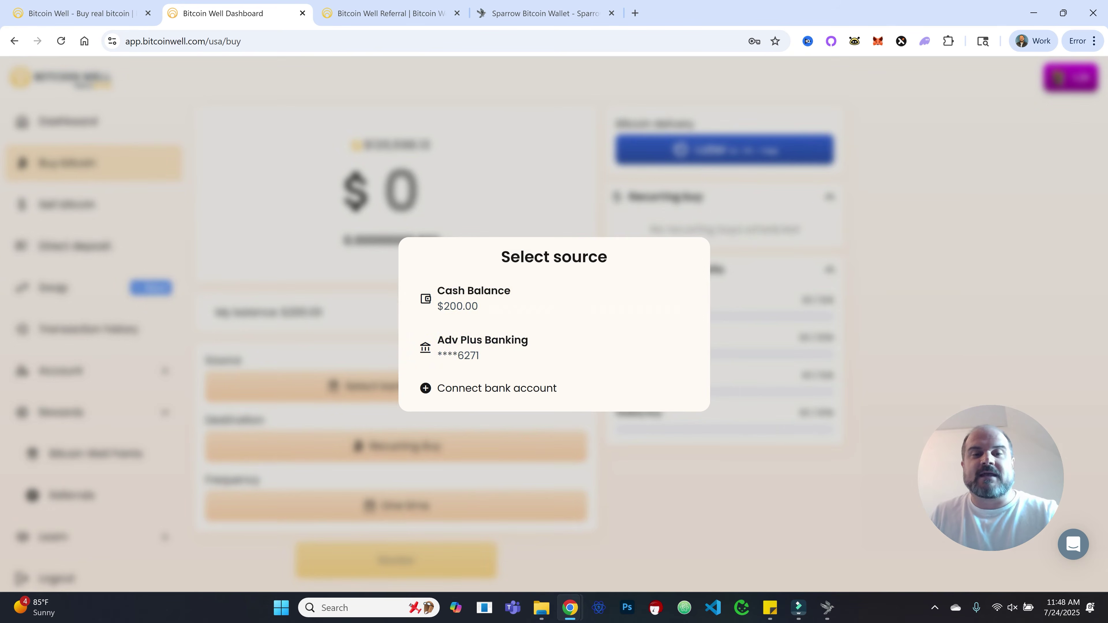
click(680, 347)
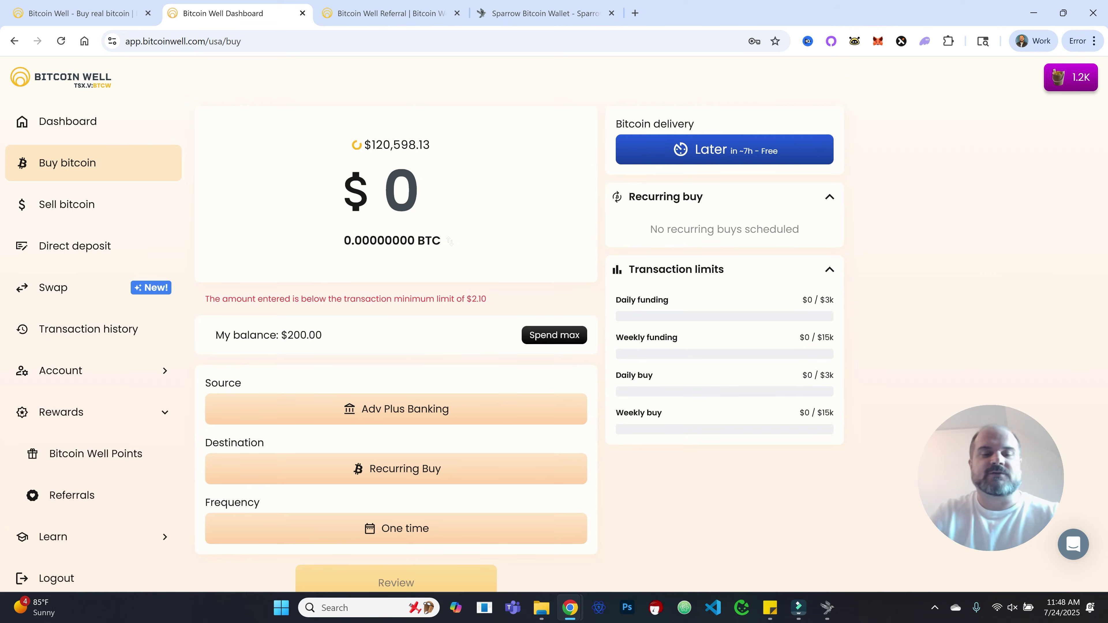
text(10)
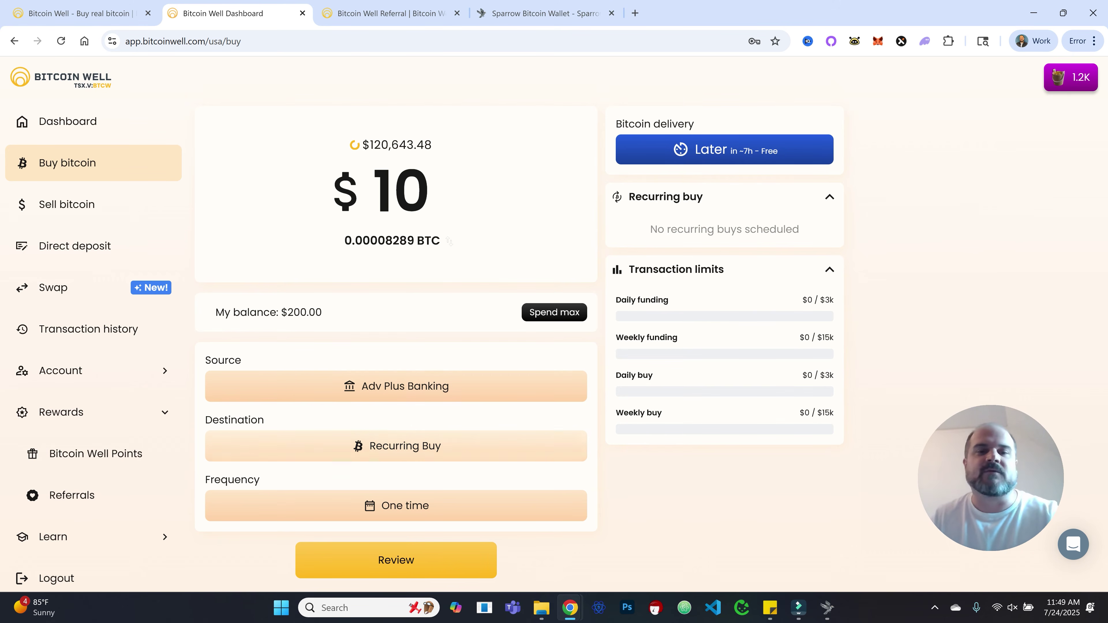
Keep Recurring Buy as destination and schedule the $10 buy weekly starting 2025-07-25
click(396, 445)
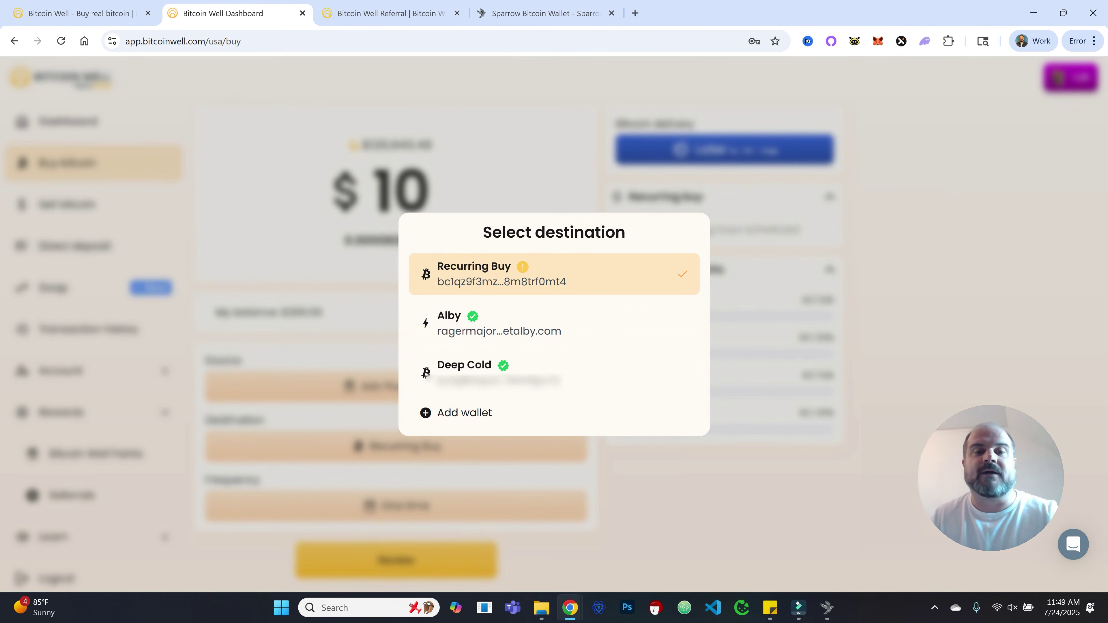
key(Escape)
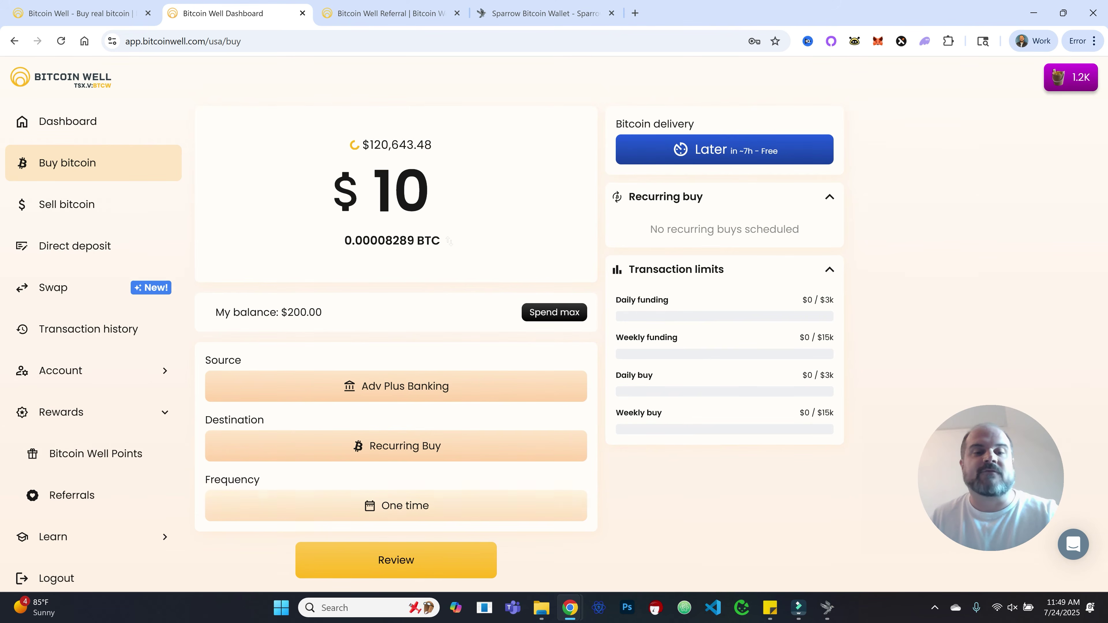
click(396, 506)
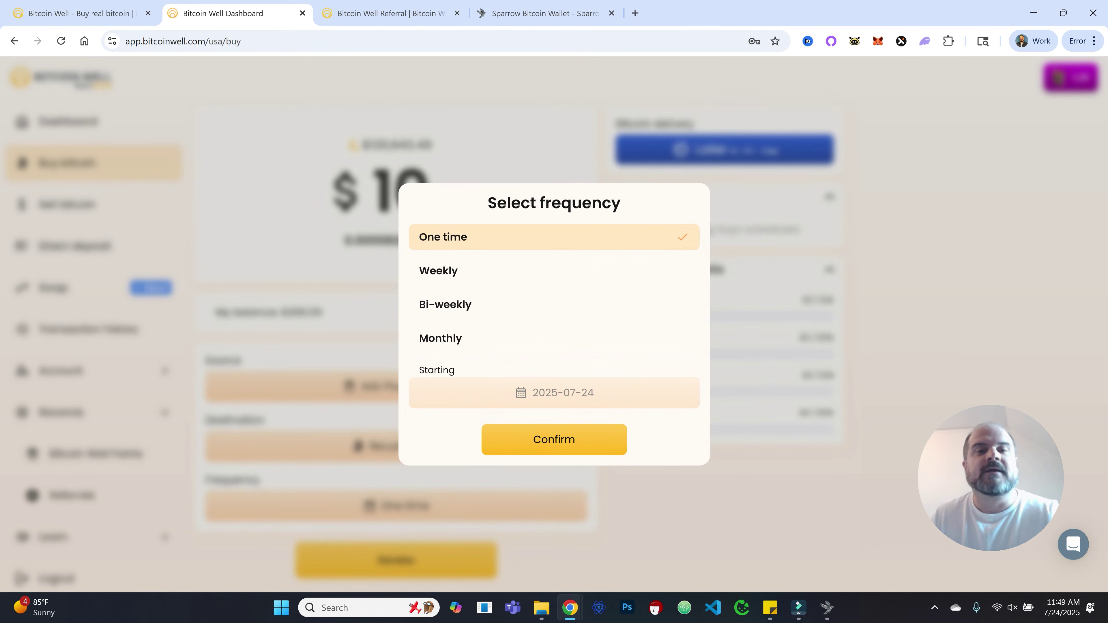
click(438, 270)
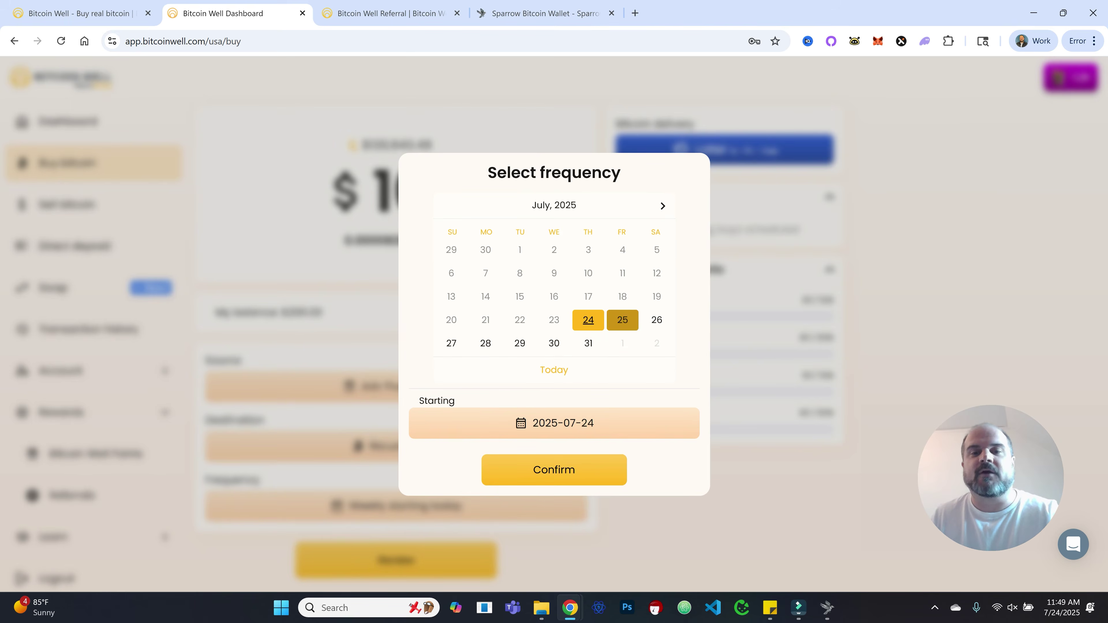
click(622, 320)
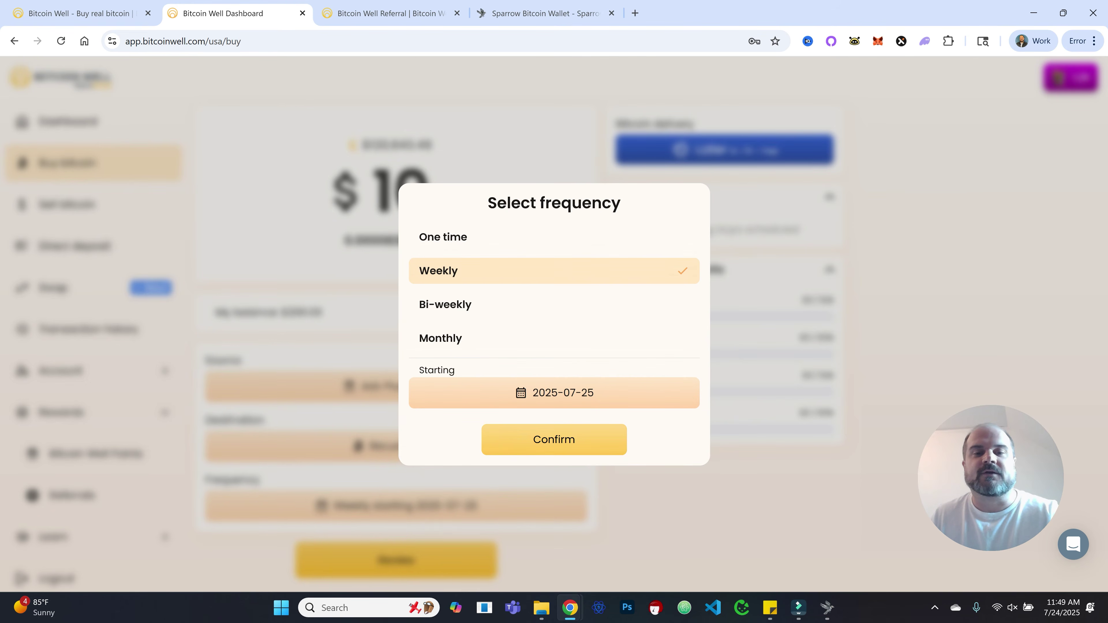
click(554, 440)
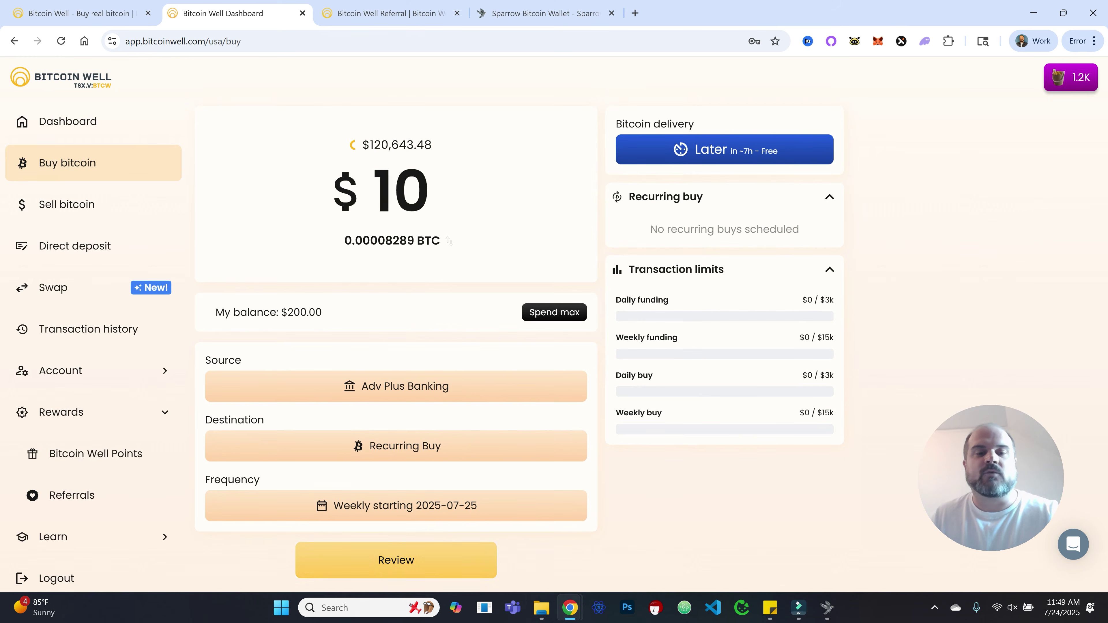
click(396, 560)
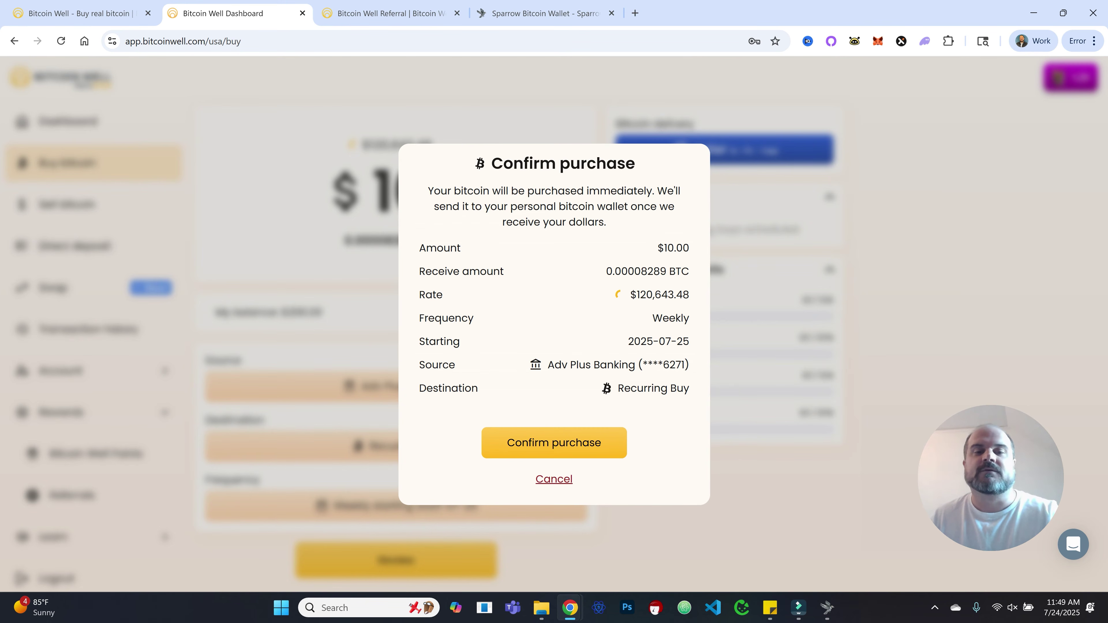
Confirm the $10.00 weekly purchase and dismiss the Congrats message
click(554, 442)
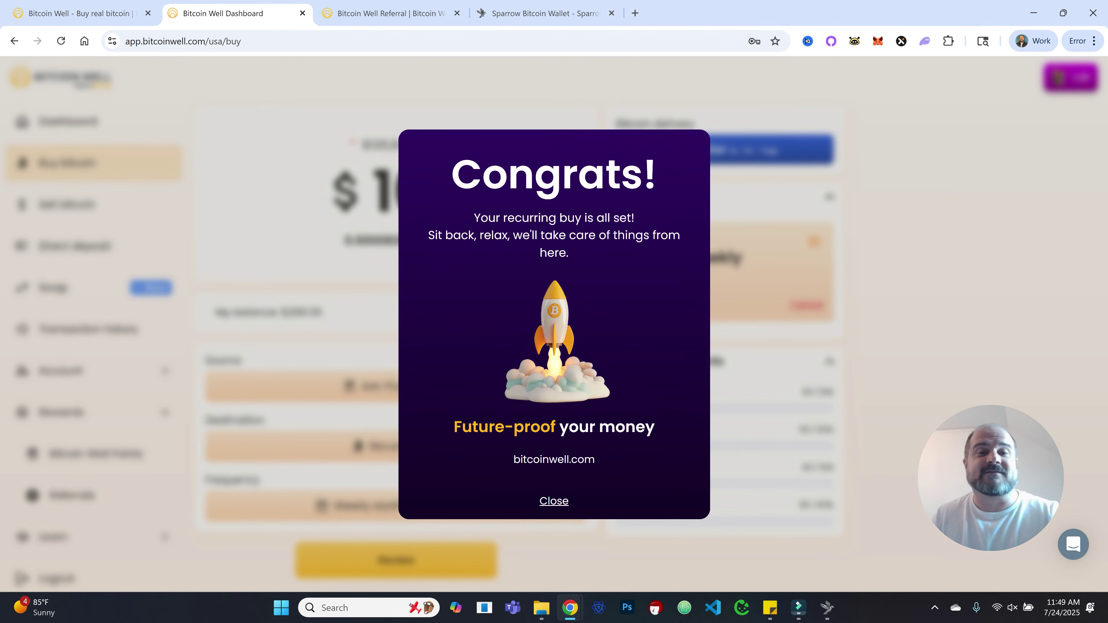
key(Escape)
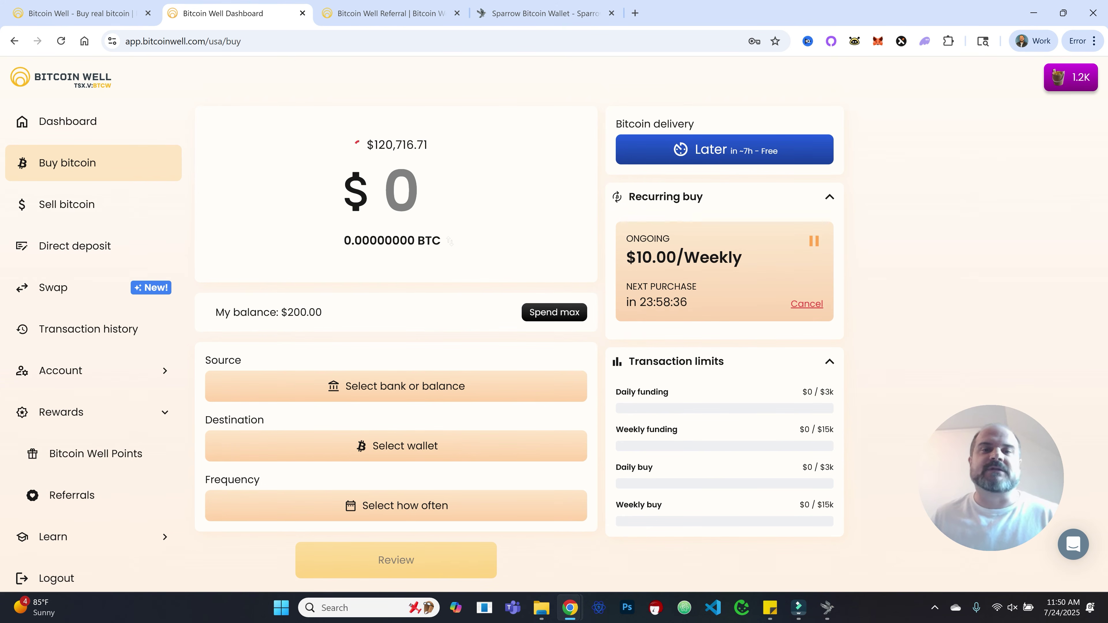
Switch to the Bitcoin Well Referral page offering a chance to win 1,000,000 sats
key(ctrl+Tab)
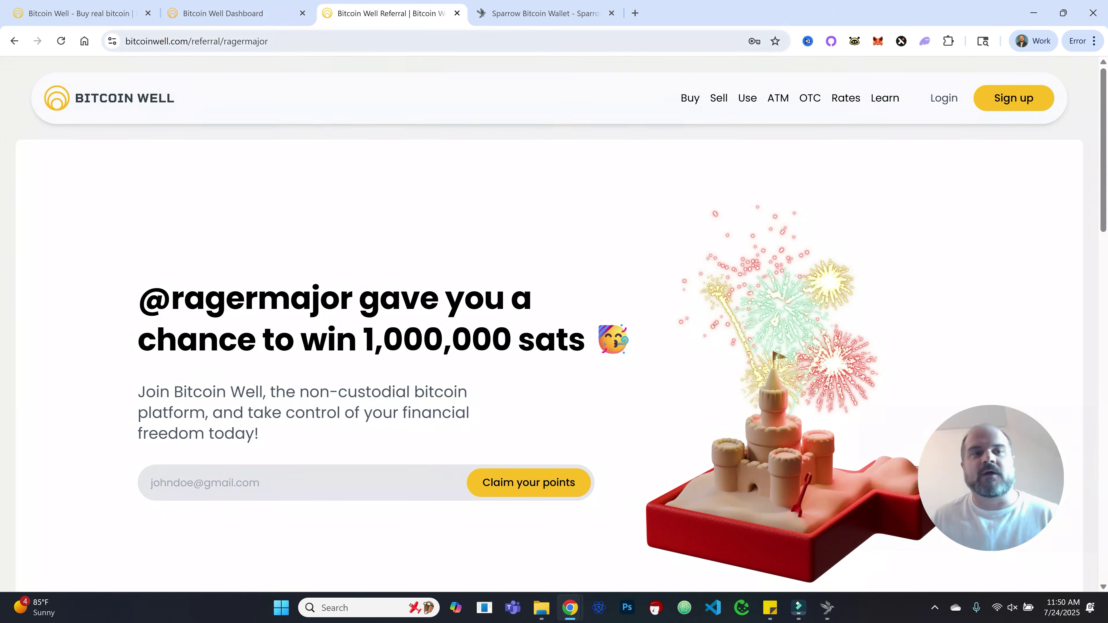